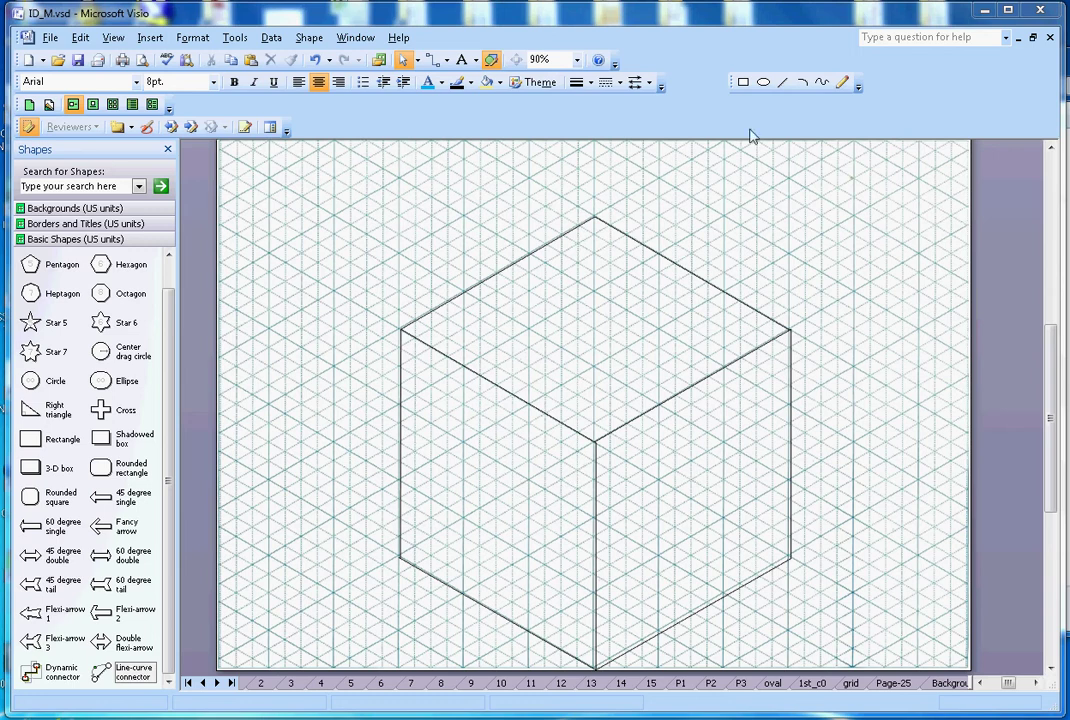
# - Draw a slanted line from the top-edge midpoint and a horizontal line, both ending at the right face's lower-right corner
pyautogui.click(783, 84)
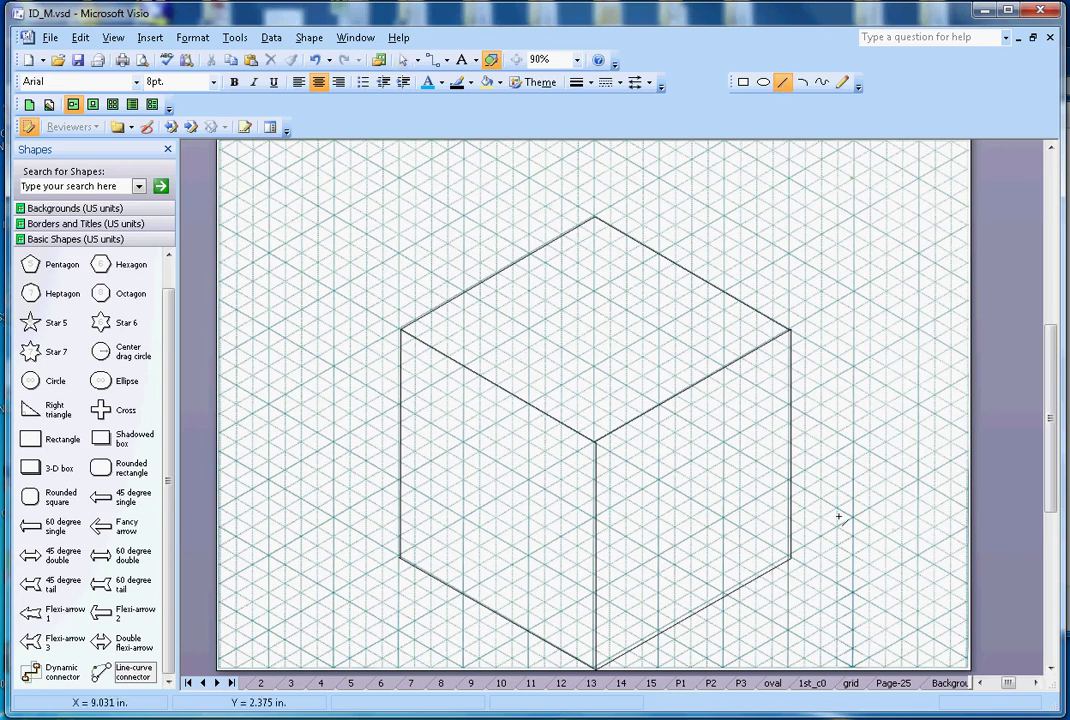
pyautogui.moveTo(790, 556); pyautogui.dragTo(690, 389)
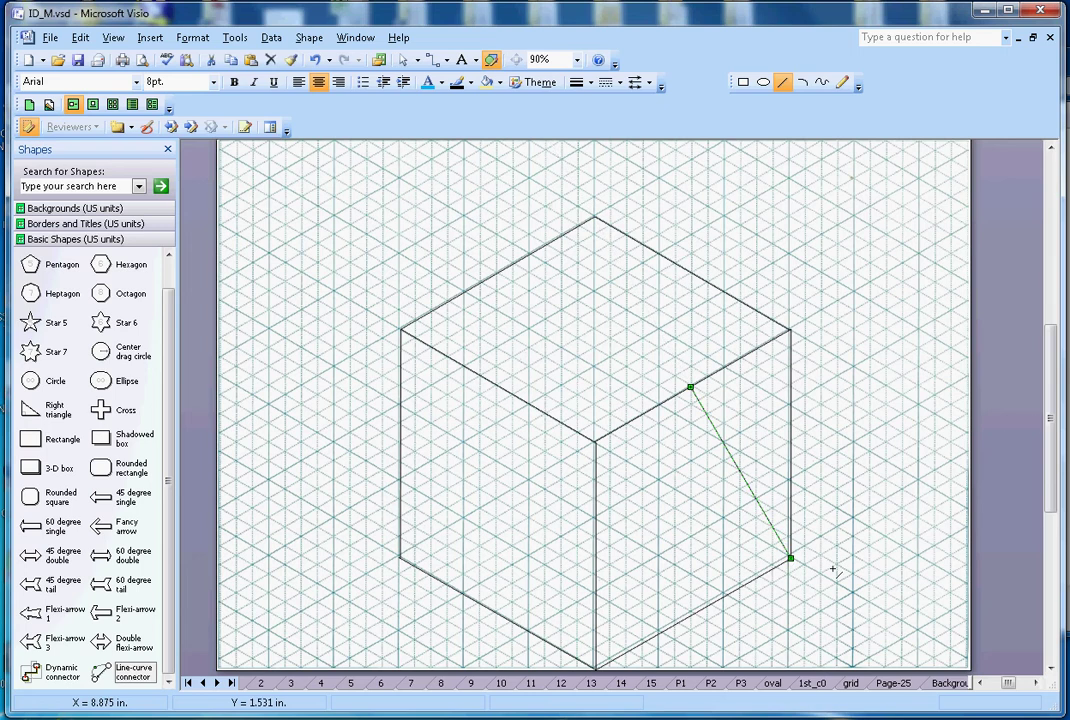
pyautogui.click(805, 569)
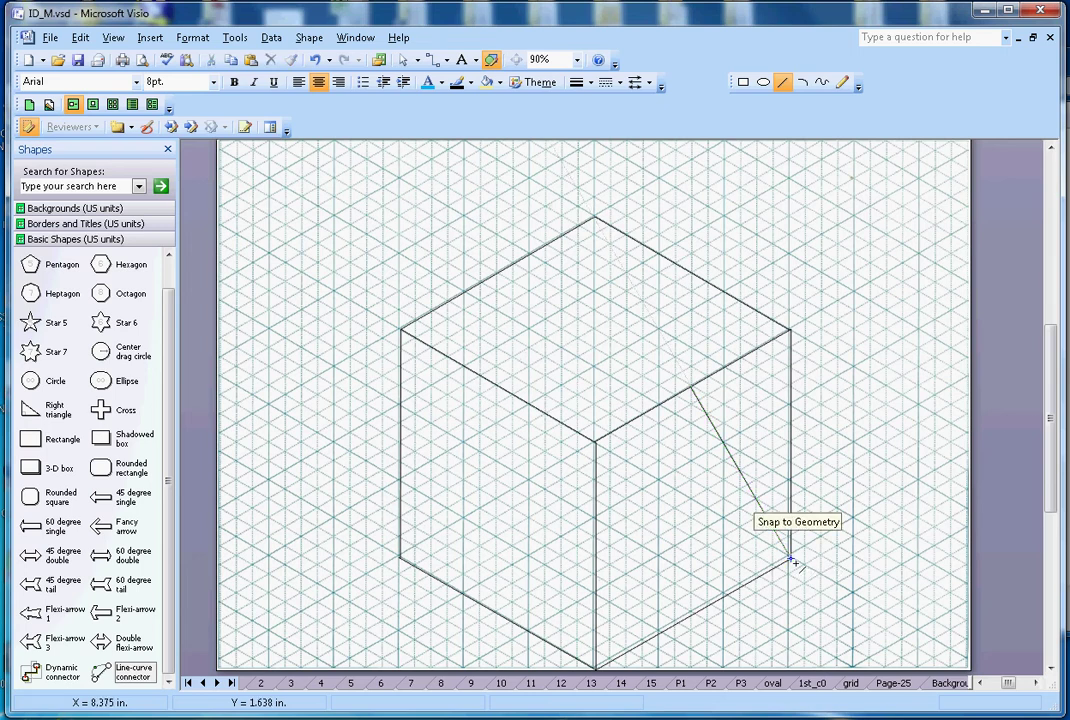
pyautogui.moveTo(791, 560); pyautogui.dragTo(596, 557)
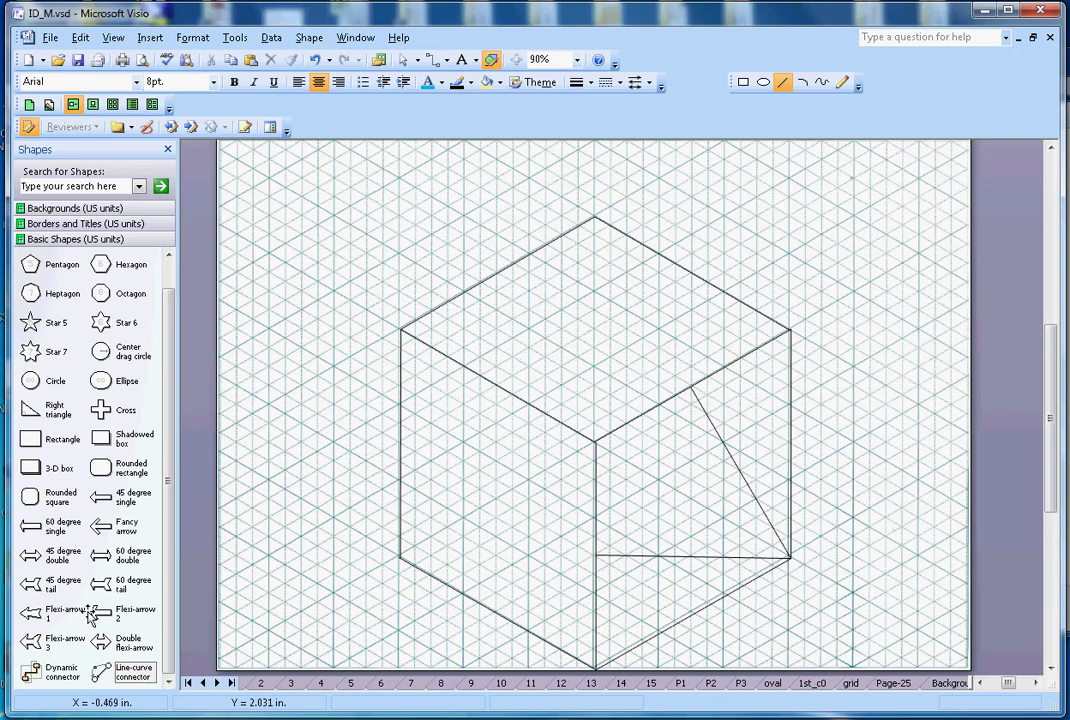
# - Place a Line-curve connector from the right face's top-edge midpoint down to the front edge
pyautogui.moveTo(120, 660); pyautogui.dragTo(428, 500)
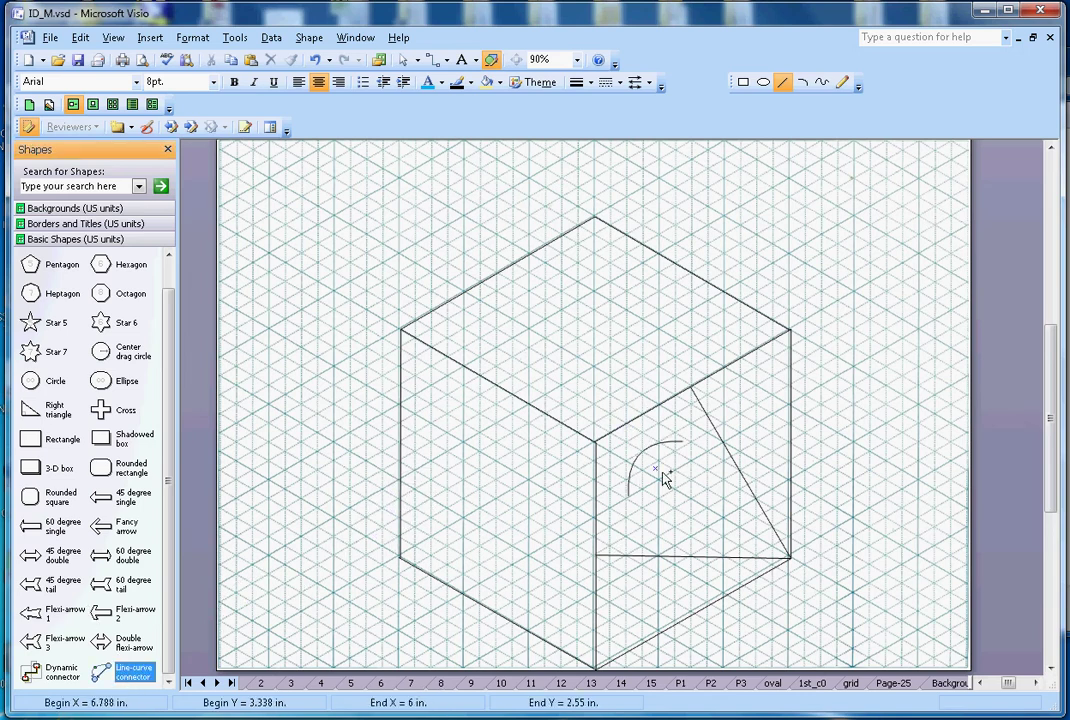
pyautogui.moveTo(428, 500)
pyautogui.mouseDown()
pyautogui.moveTo(675, 473)
pyautogui.moveTo(690, 386)
pyautogui.mouseUp()
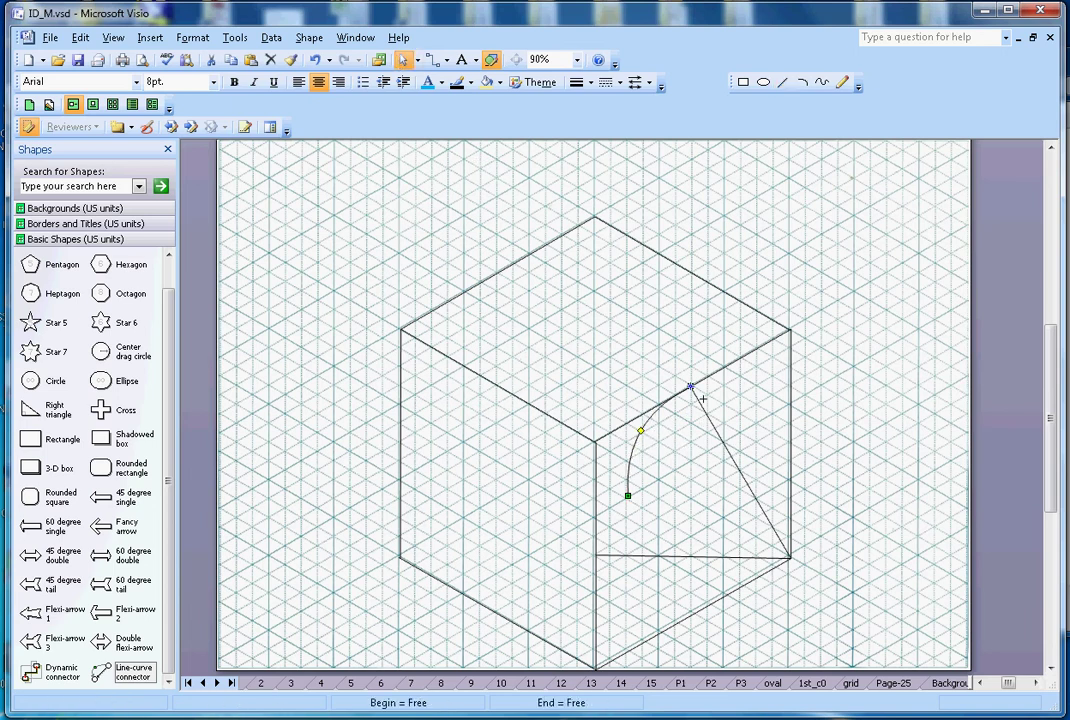
pyautogui.moveTo(638, 510); pyautogui.dragTo(607, 568)
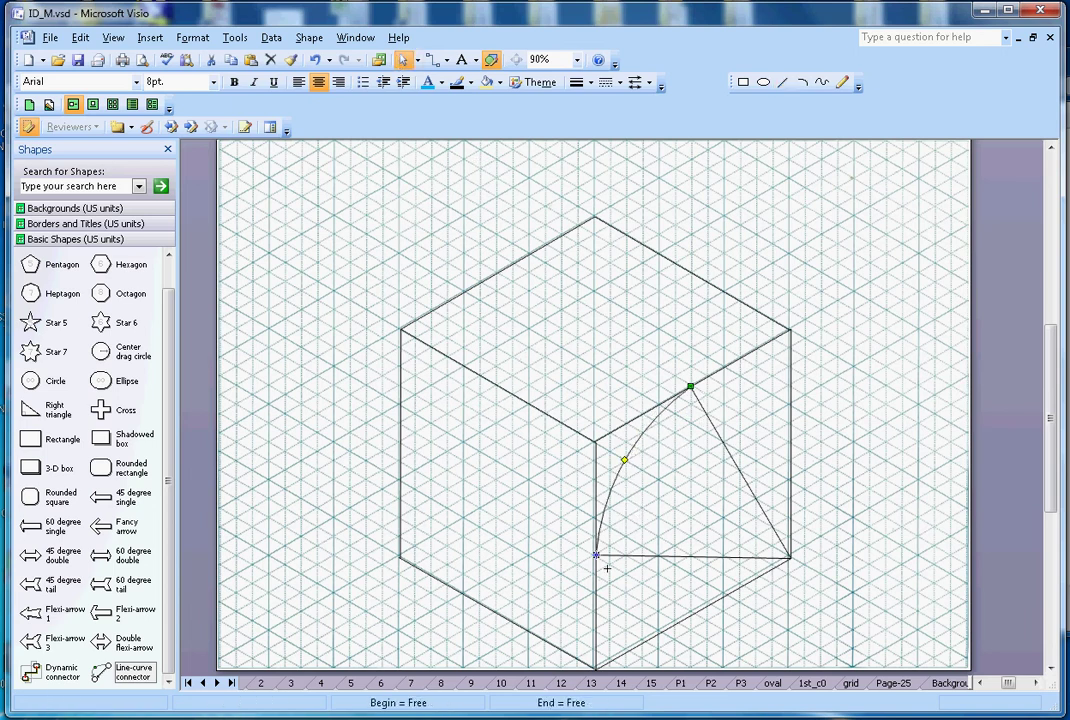
# - Make the arc blue with a heavy line weight
pyautogui.click(469, 83)
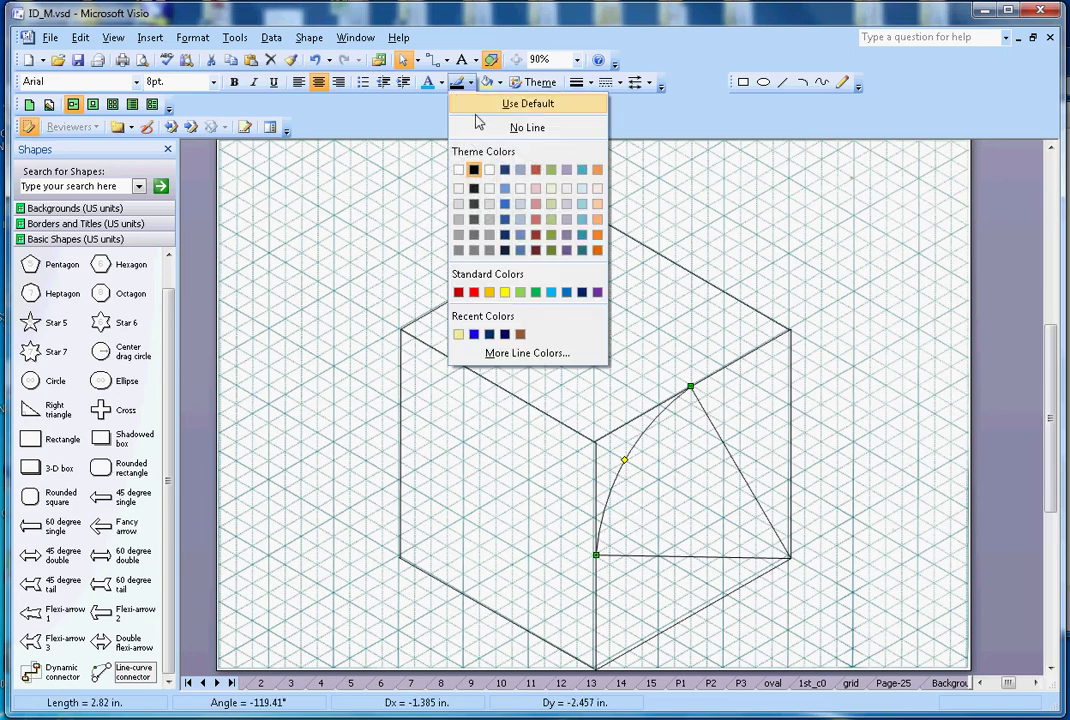
pyautogui.click(474, 334)
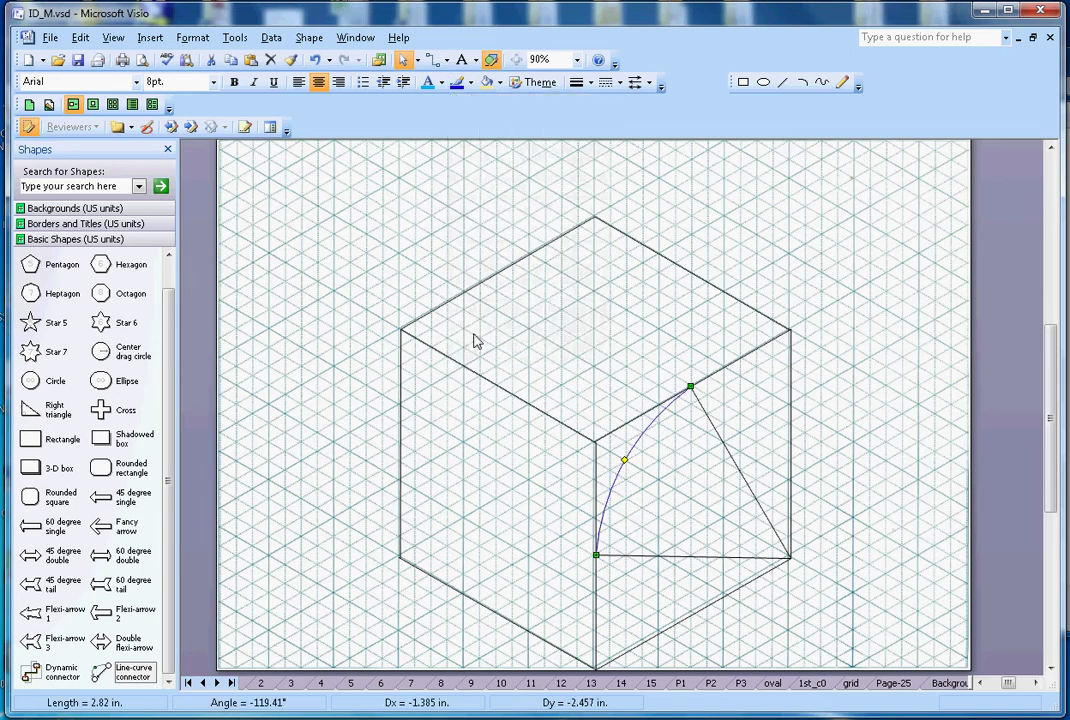
pyautogui.click(588, 83)
pyautogui.click(593, 157)
pyautogui.click(563, 182)
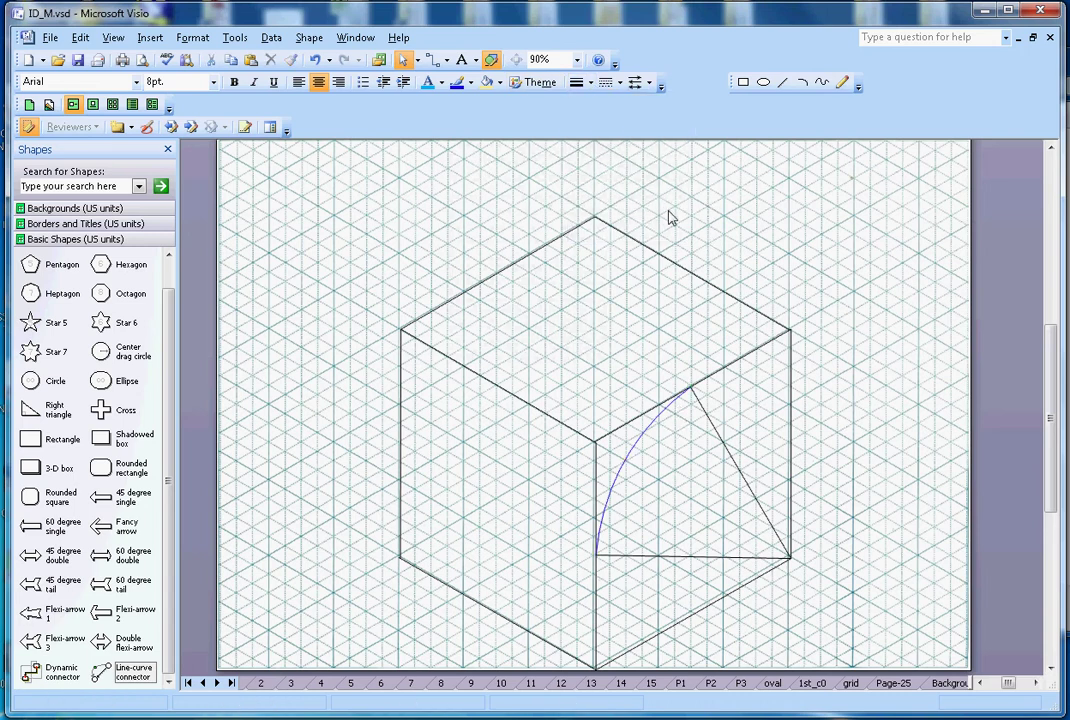
pyautogui.click(612, 495)
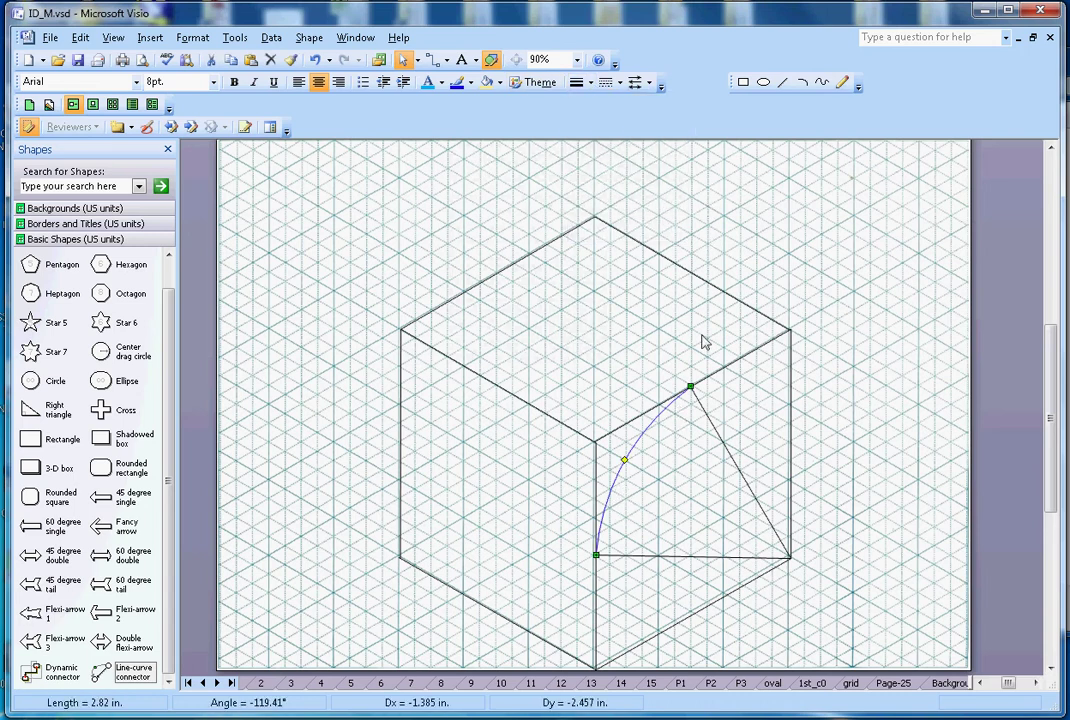
pyautogui.click(588, 83)
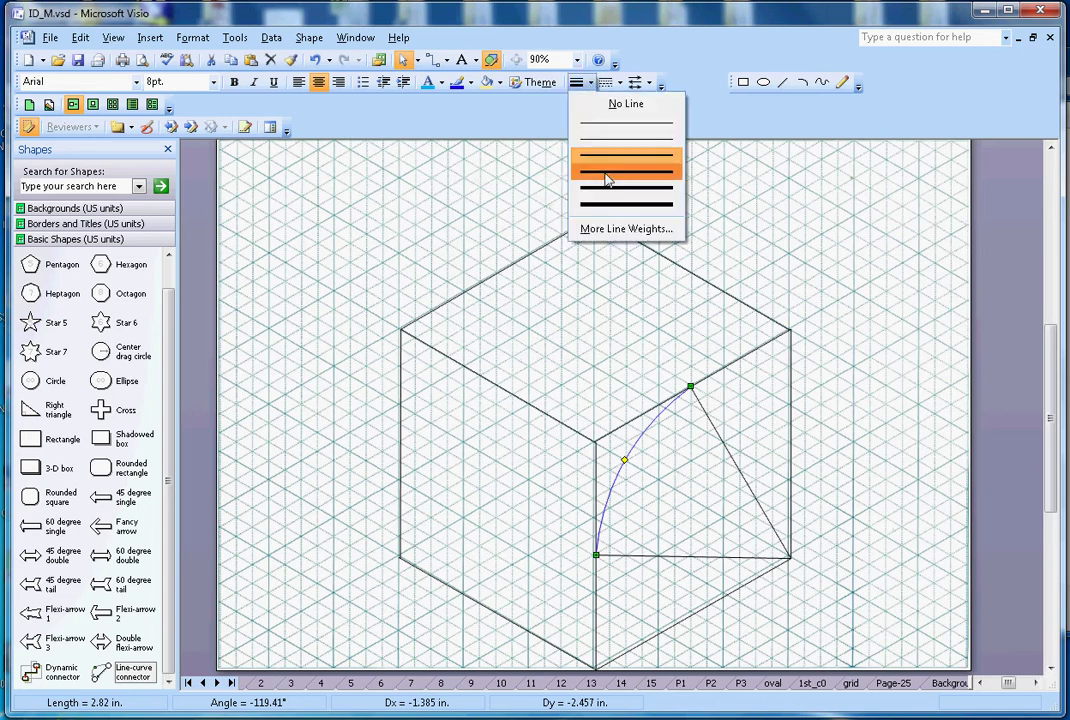
pyautogui.click(606, 175)
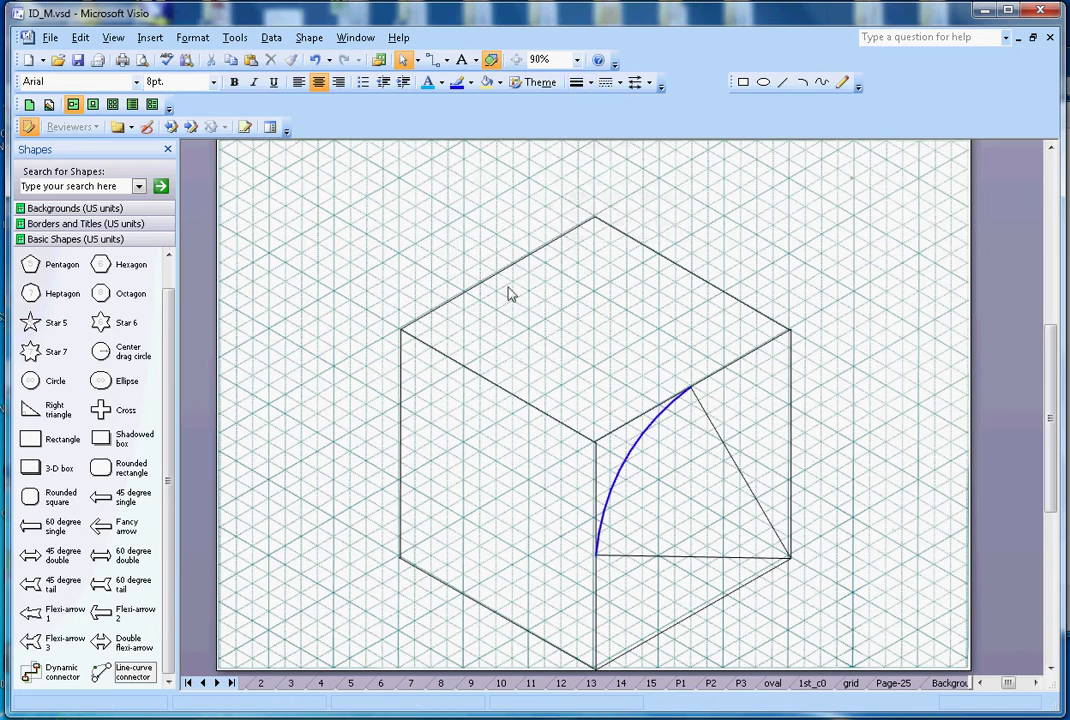
# - Draw lines from the cube's central front corner to the bottom edge and to the right edge
pyautogui.click(781, 88)
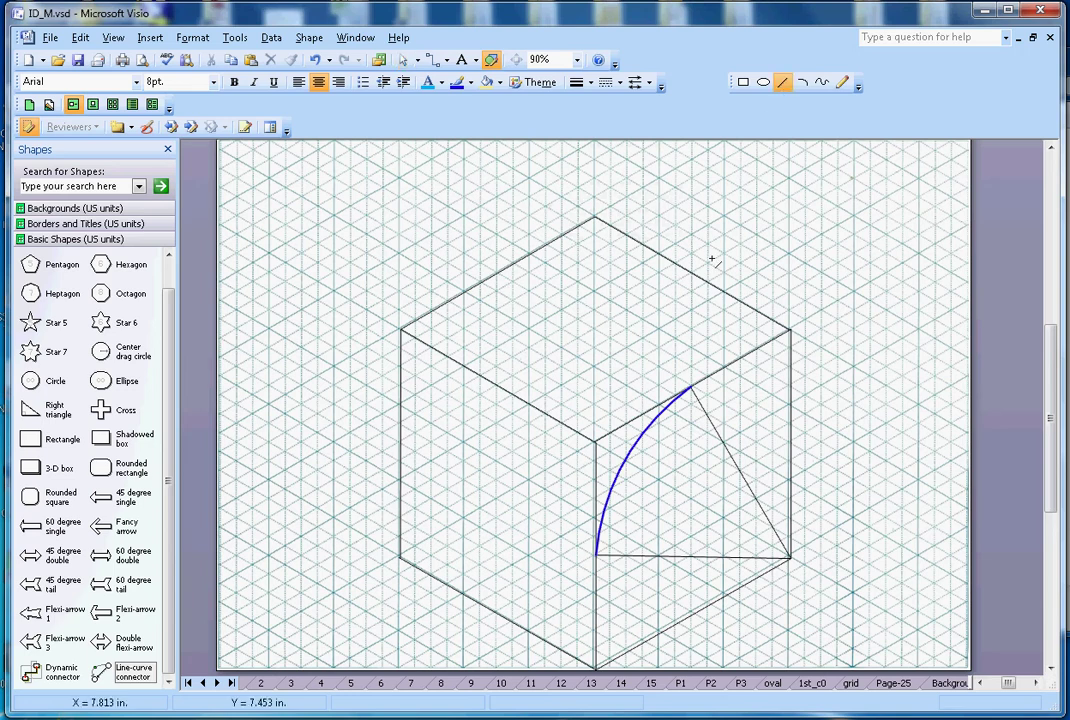
pyautogui.moveTo(596, 441); pyautogui.dragTo(697, 613)
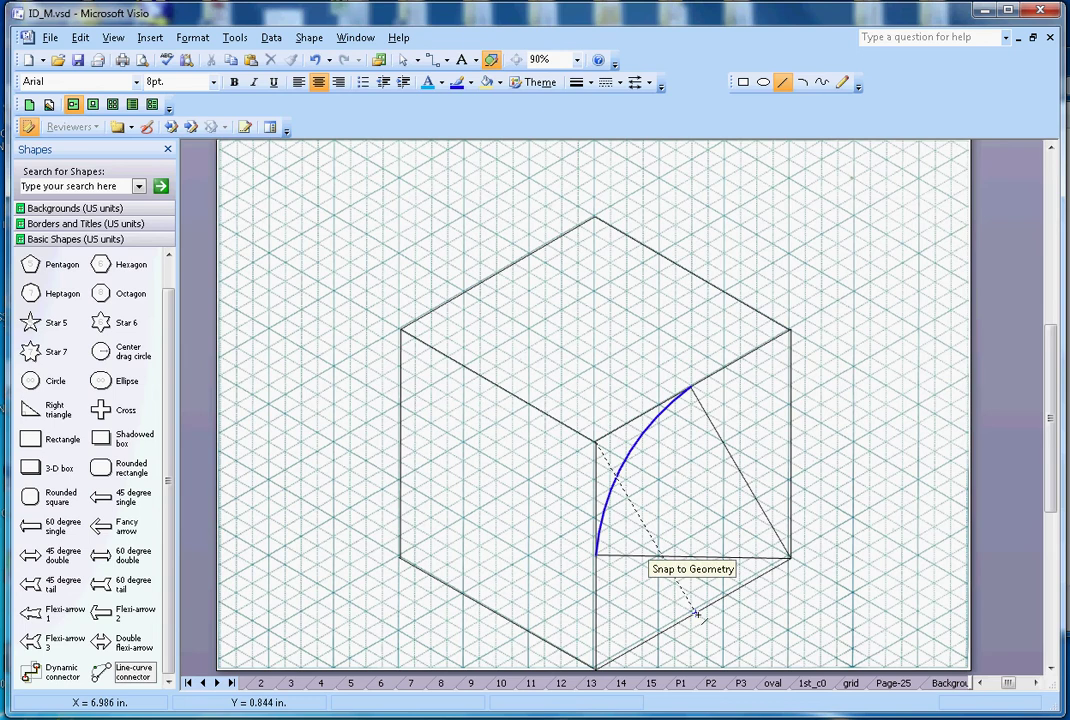
pyautogui.moveTo(697, 613); pyautogui.dragTo(695, 613)
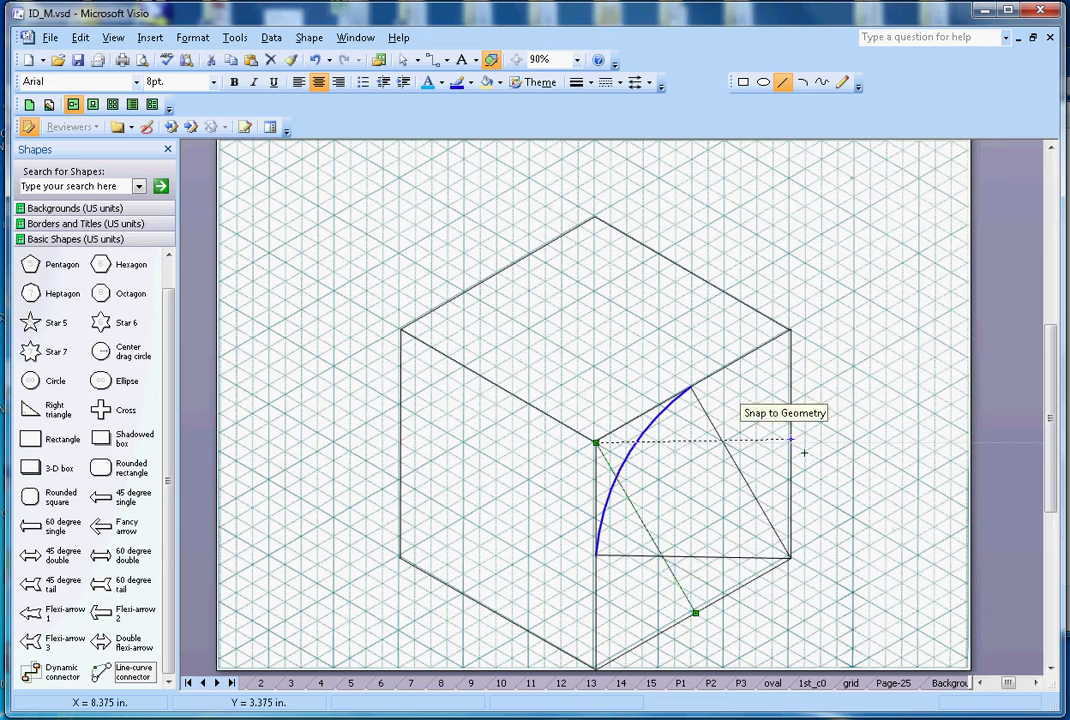
pyautogui.moveTo(803, 453); pyautogui.dragTo(790, 441)
pyautogui.click(246, 437)
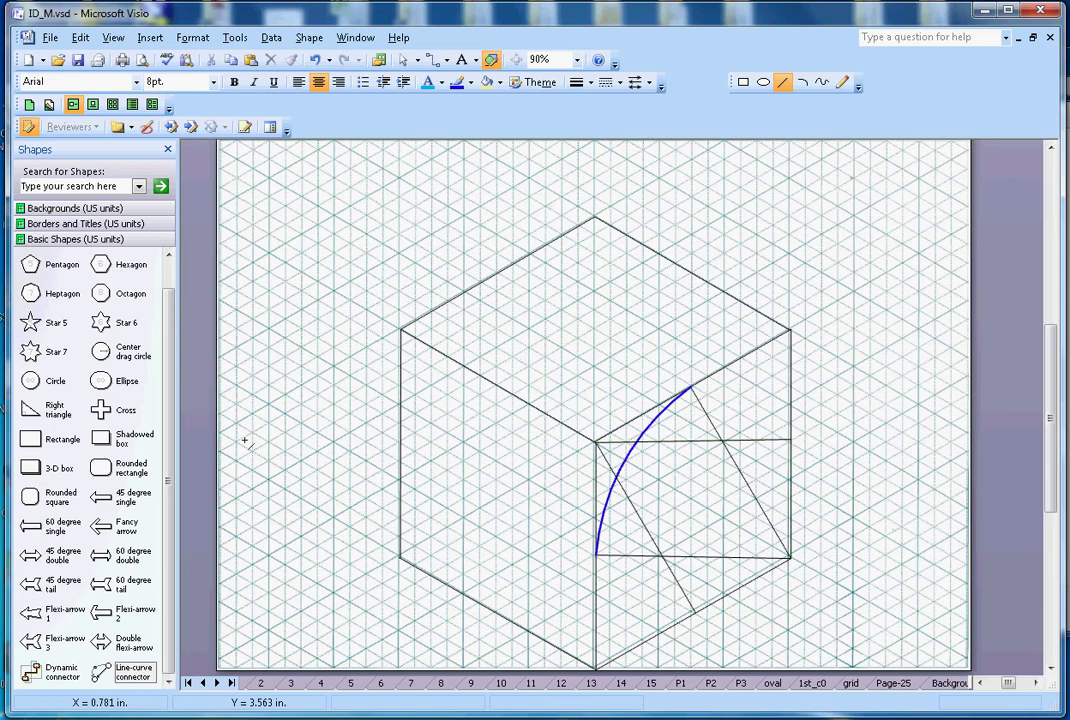
pyautogui.click(130, 680)
# - Snap a second curved connector between the right edge and bottom edge points and give it the heavy weight
pyautogui.moveTo(130, 680); pyautogui.dragTo(876, 350)
pyautogui.click(403, 60)
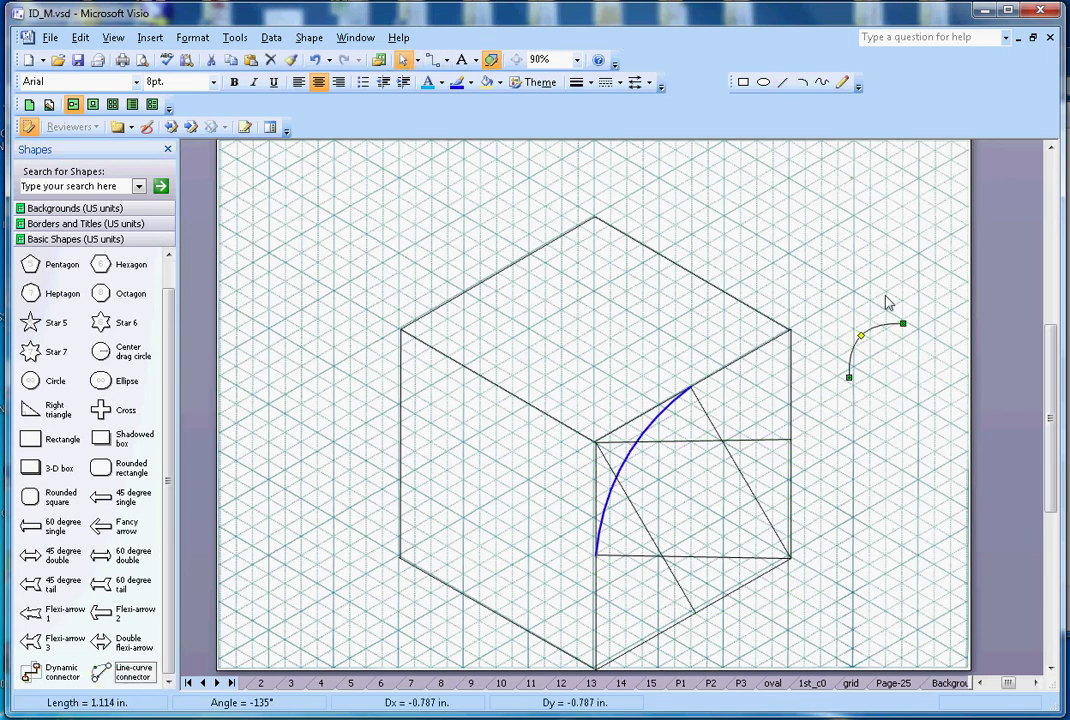
pyautogui.moveTo(903, 323)
pyautogui.mouseDown()
pyautogui.moveTo(866, 501)
pyautogui.moveTo(772, 593)
pyautogui.moveTo(708, 628)
pyautogui.mouseUp()
pyautogui.moveTo(856, 398); pyautogui.dragTo(805, 454)
pyautogui.click(577, 82)
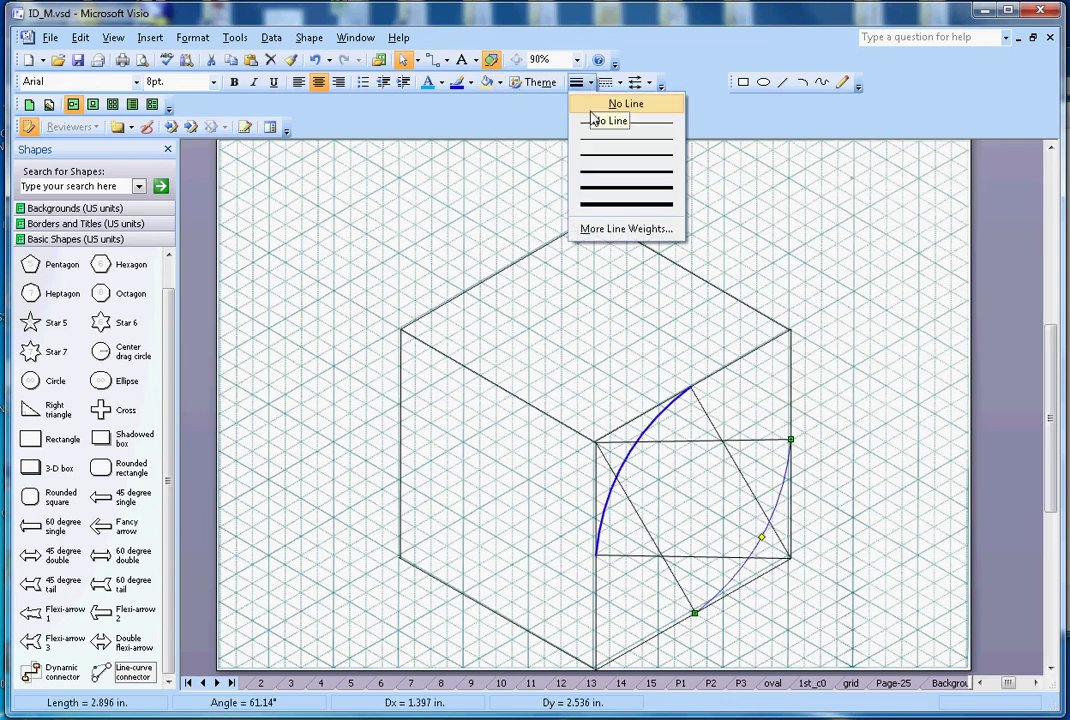
pyautogui.click(600, 172)
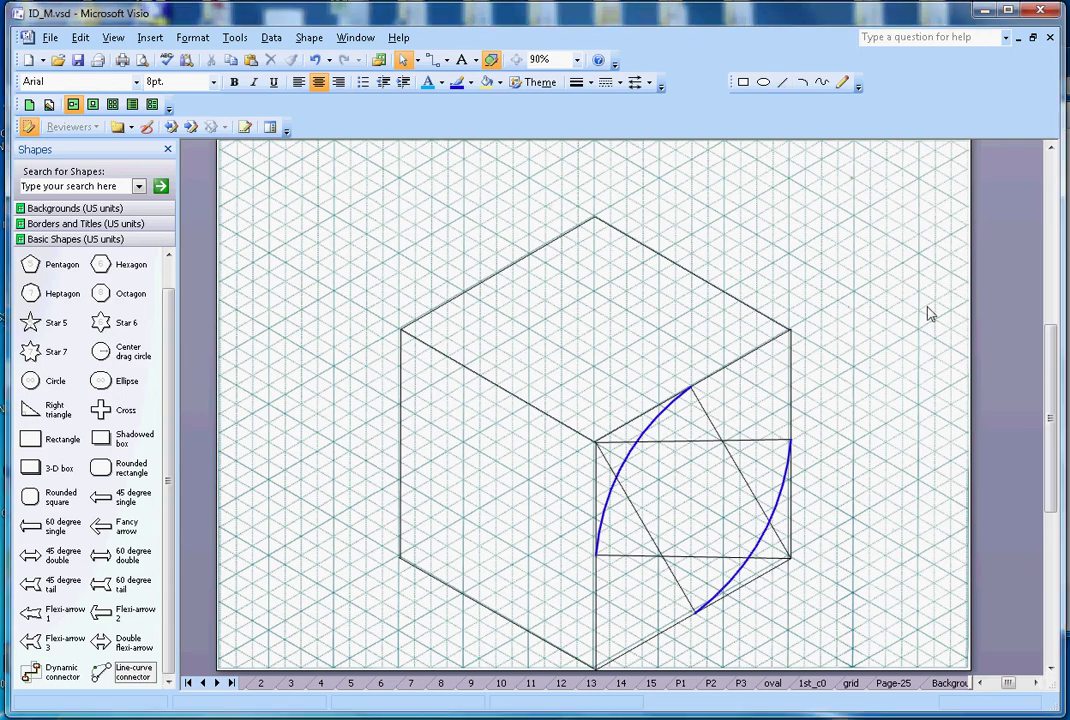
# - Draw the right face's diagonal from bottom corner to top-right corner and add another curved connector
pyautogui.click(784, 83)
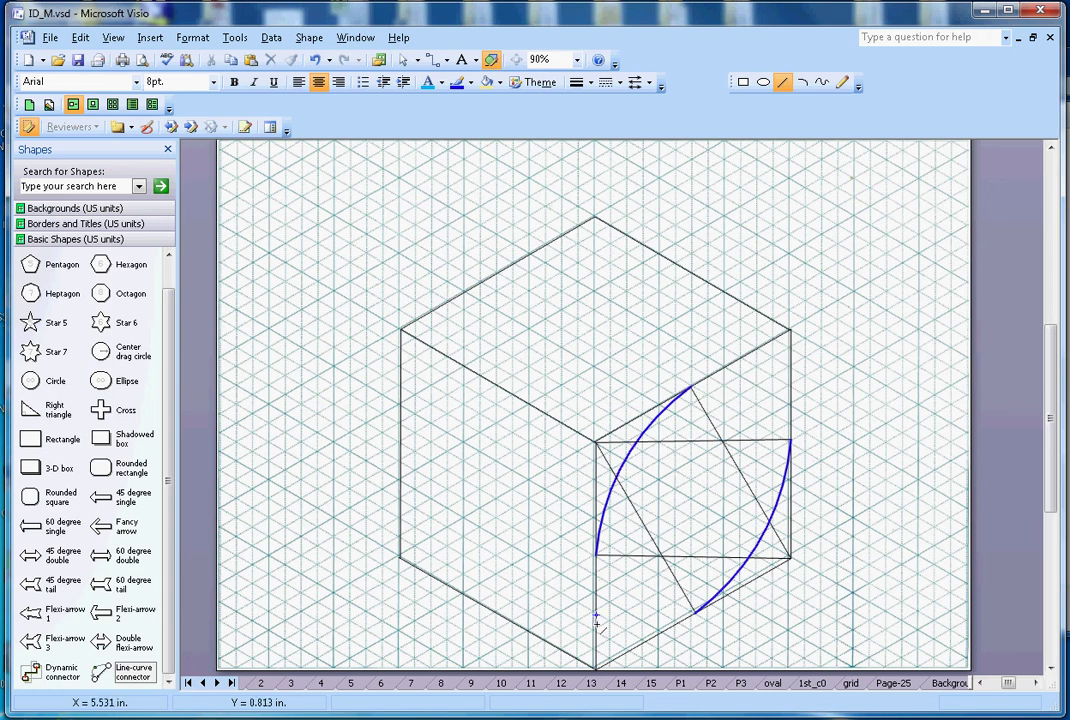
pyautogui.moveTo(596, 667); pyautogui.dragTo(789, 333)
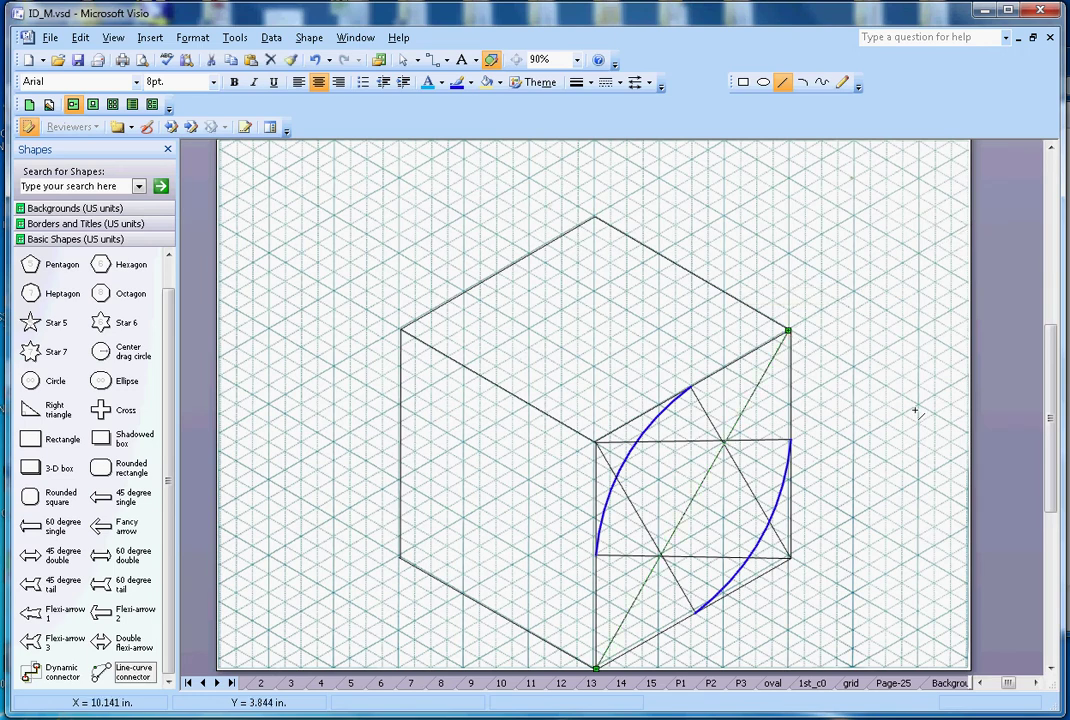
pyautogui.moveTo(128, 672)
pyautogui.mouseDown()
pyautogui.moveTo(822, 290)
pyautogui.moveTo(822, 272)
pyautogui.moveTo(790, 440)
pyautogui.moveTo(803, 448)
pyautogui.mouseUp()
# - Attach the new connector between the two blue arcs' upper ends and bend it into an arc
pyautogui.moveTo(785, 290); pyautogui.dragTo(692, 389)
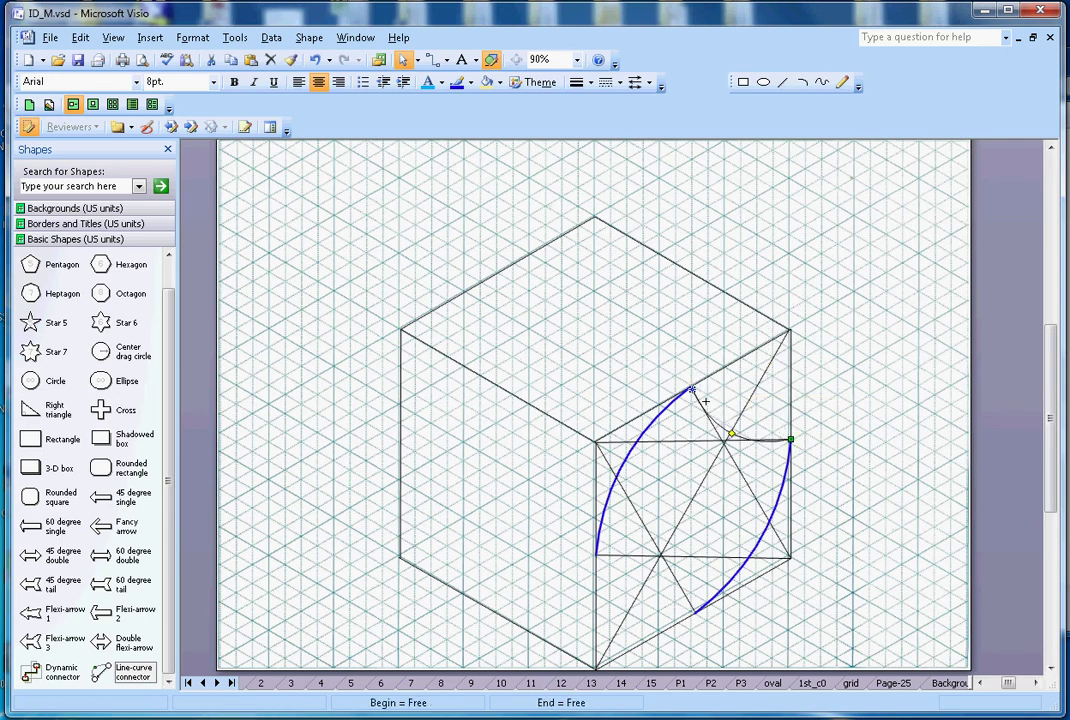
pyautogui.moveTo(733, 434); pyautogui.dragTo(762, 396)
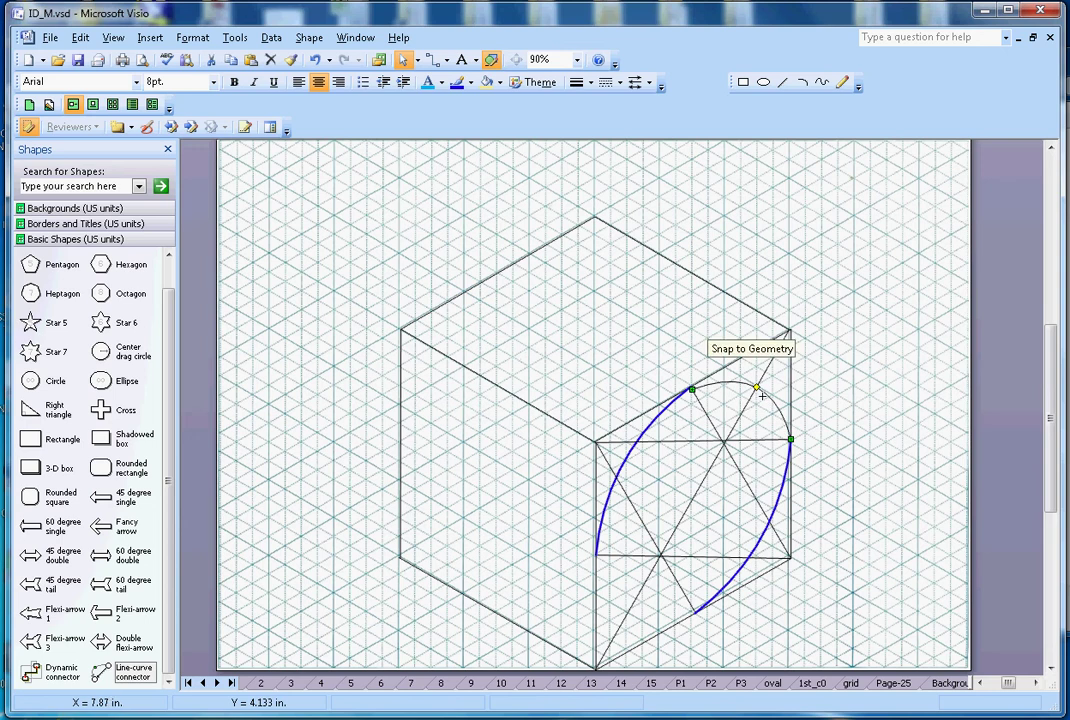
pyautogui.click(855, 399)
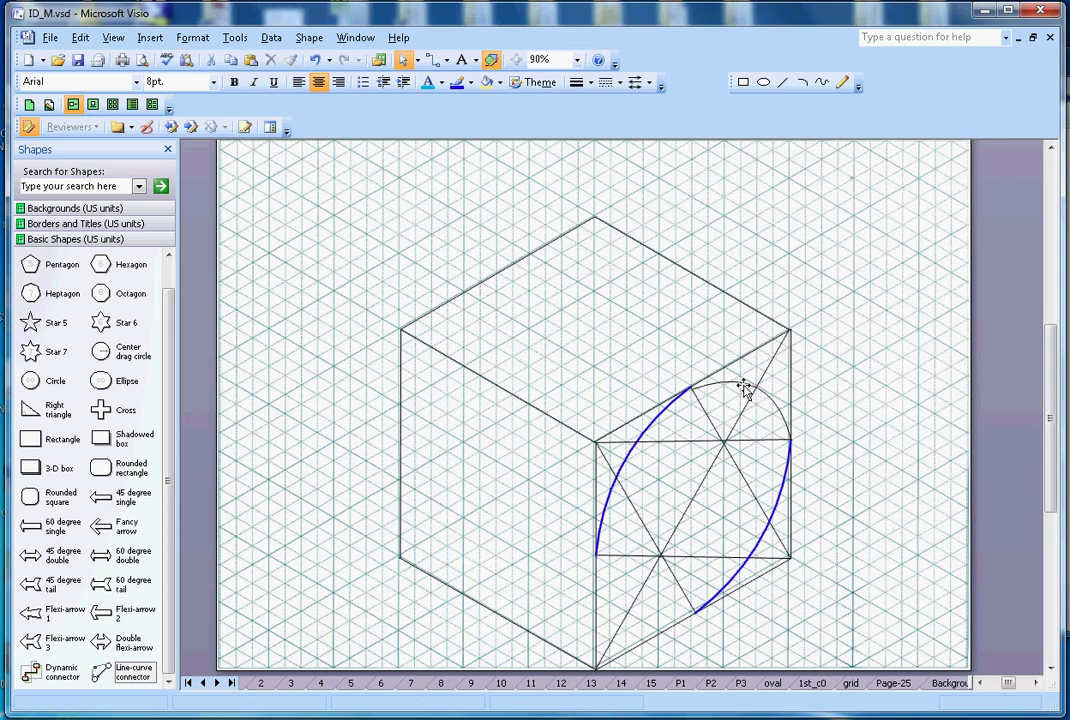
pyautogui.click(745, 388)
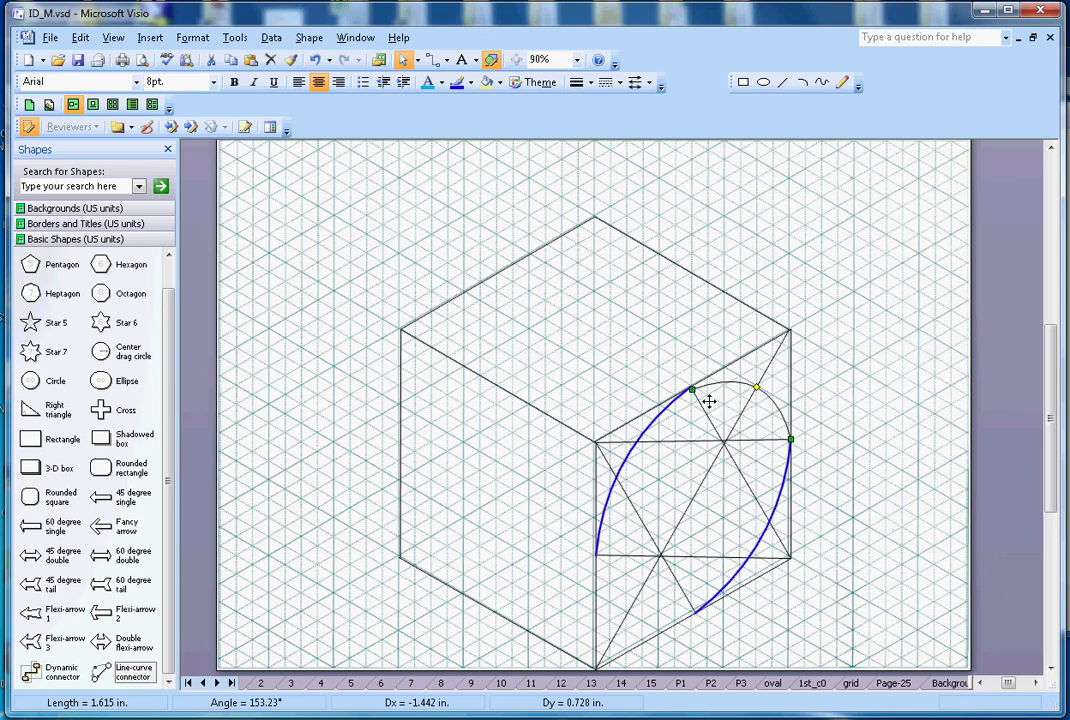
pyautogui.moveTo(693, 389); pyautogui.dragTo(695, 384)
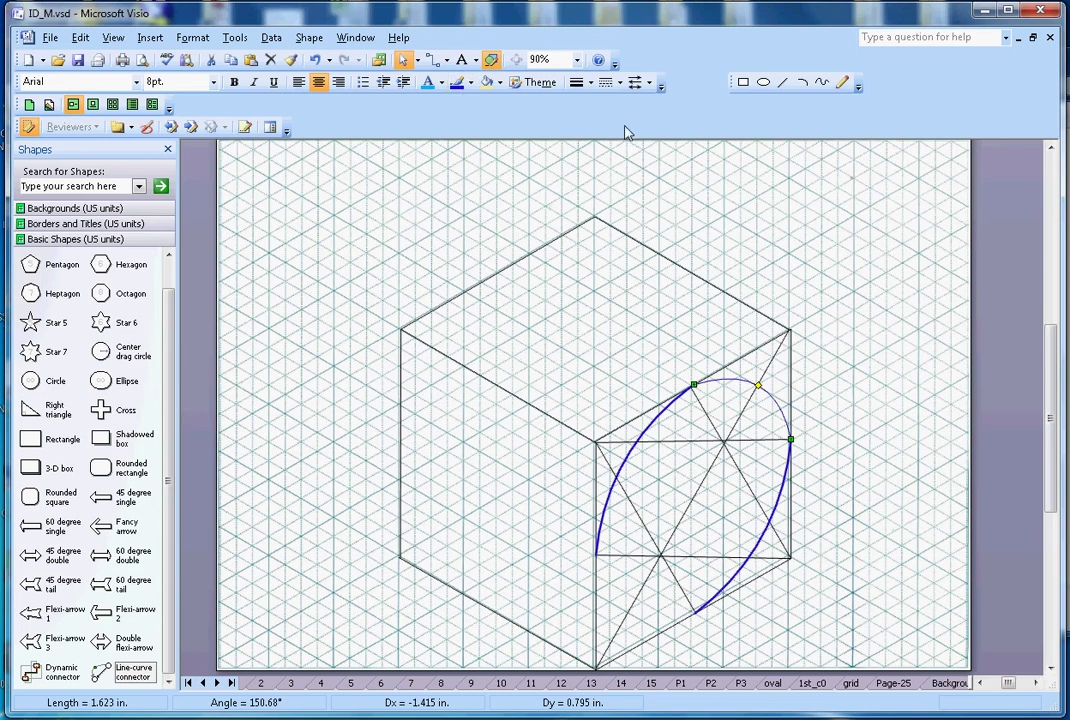
# - Give the new arc a heavier line weight and bulge its lower-right part slightly outward
pyautogui.click(578, 83)
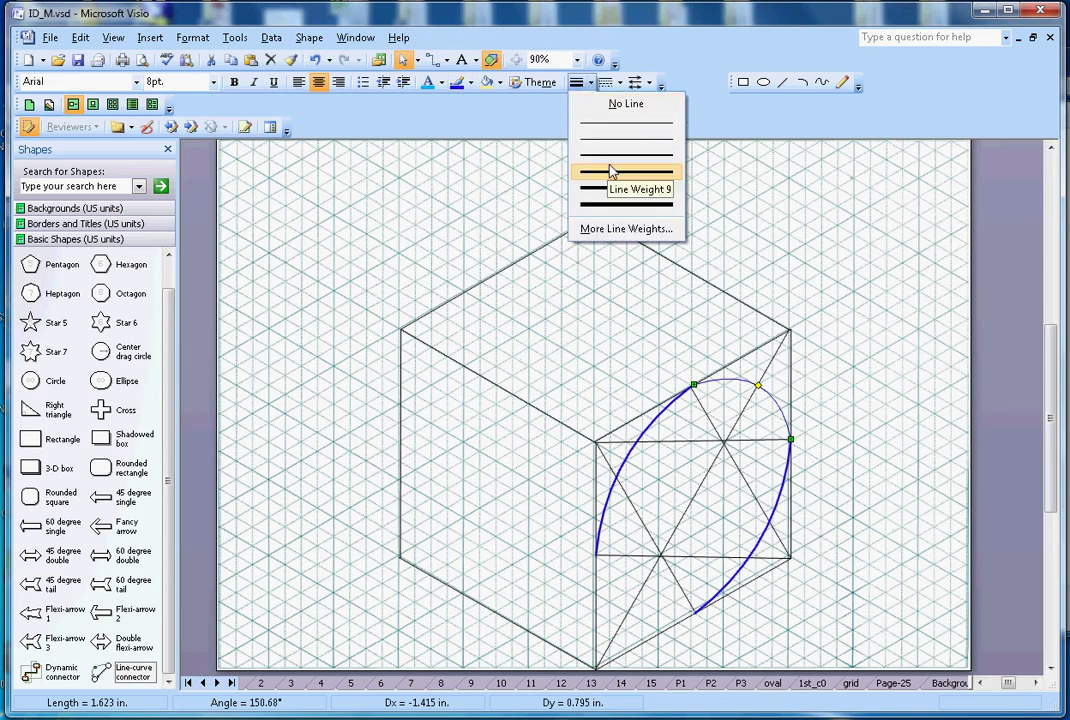
pyautogui.click(610, 171)
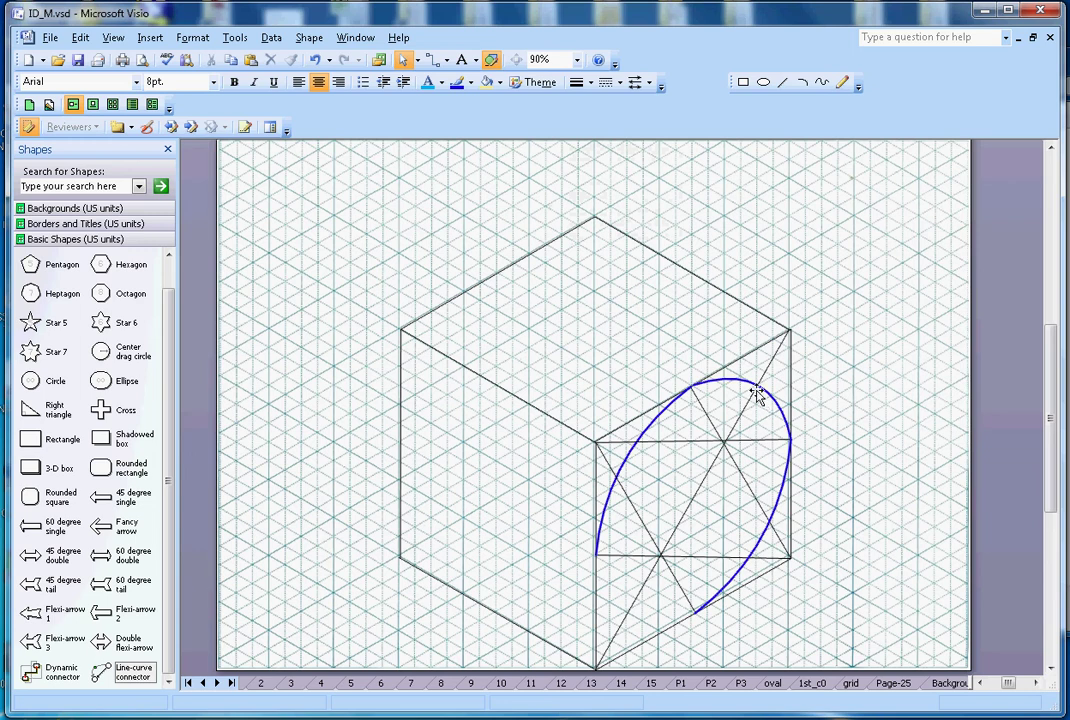
pyautogui.click(634, 475)
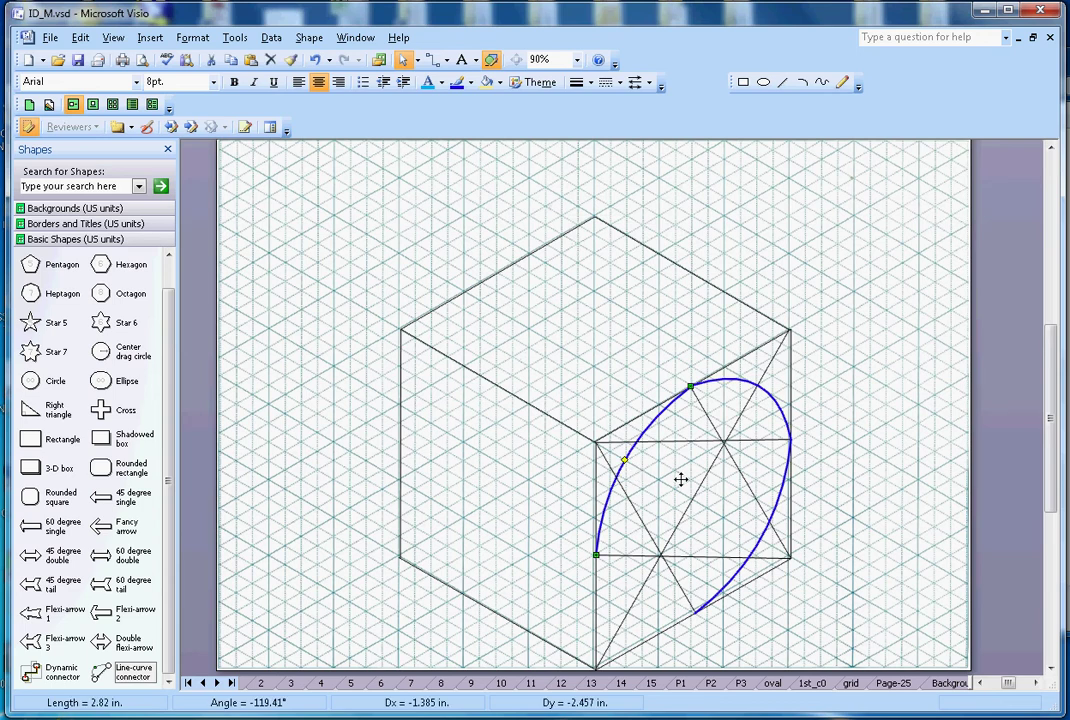
pyautogui.click(634, 466)
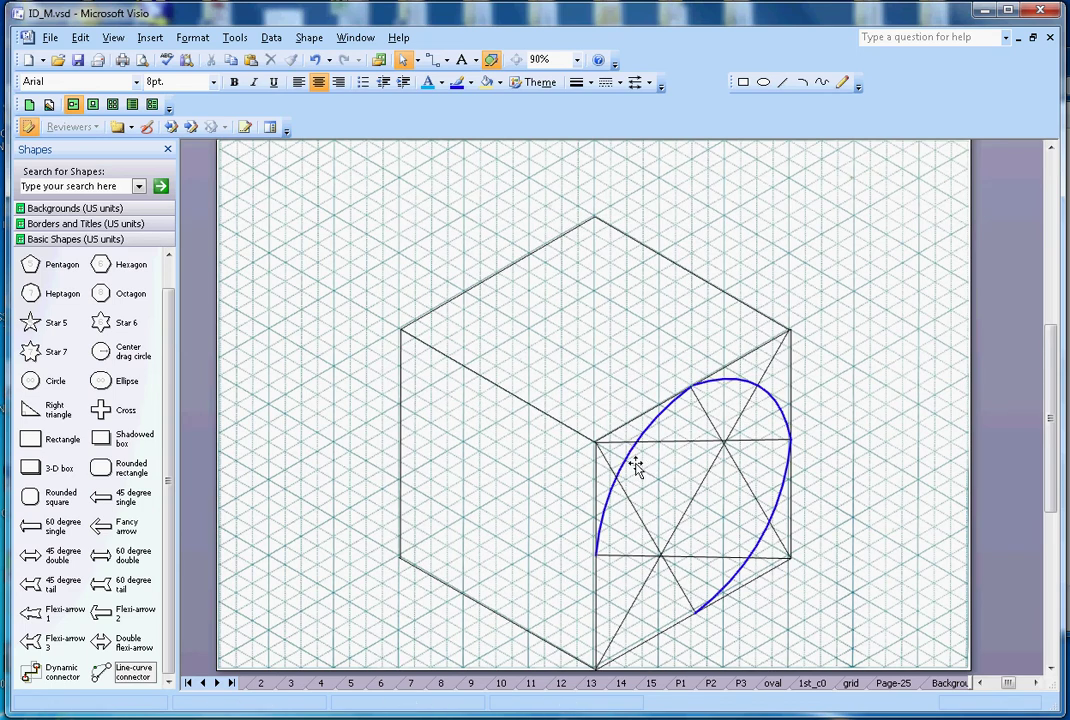
pyautogui.click(636, 468)
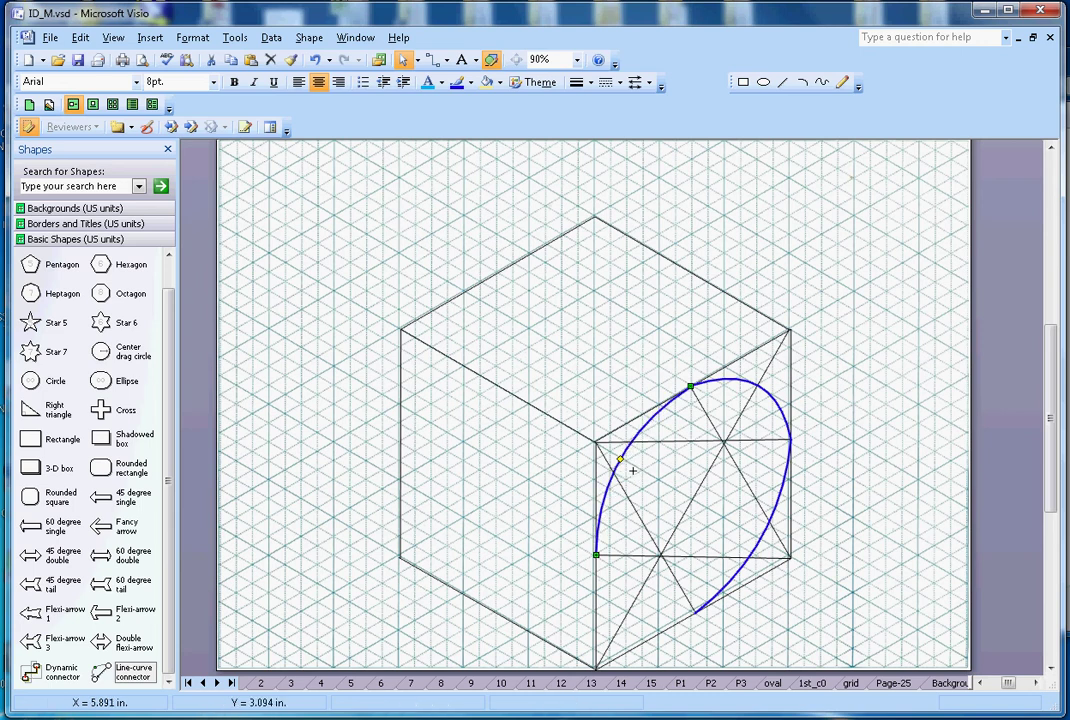
pyautogui.click(777, 553)
pyautogui.moveTo(777, 553); pyautogui.dragTo(778, 553)
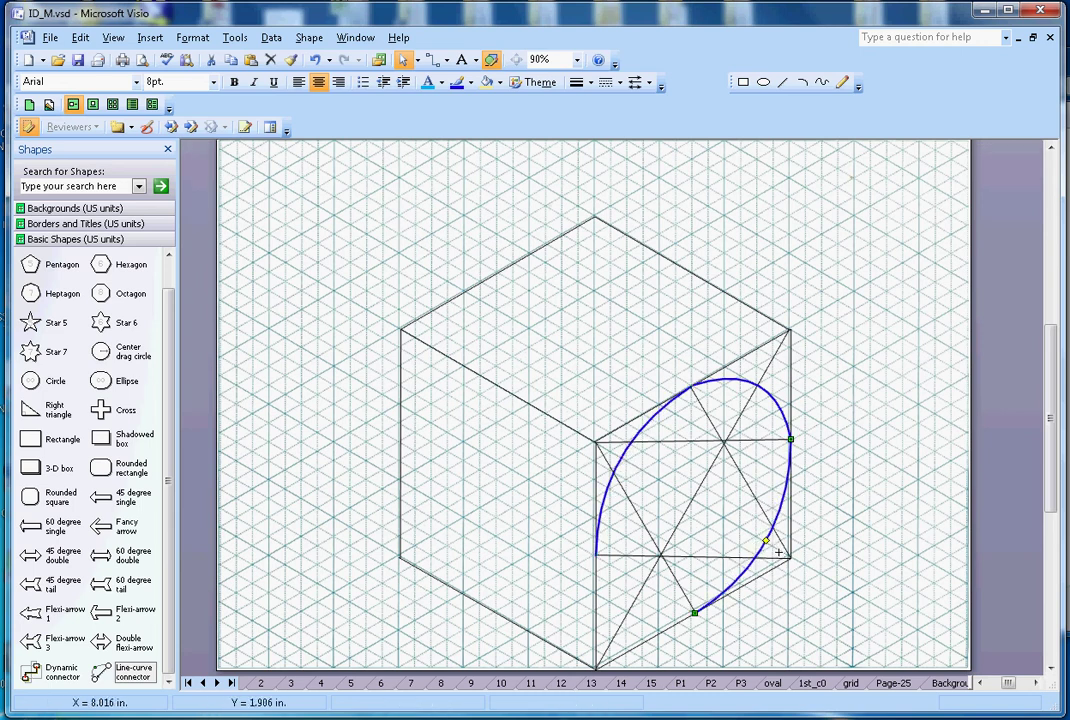
pyautogui.click(853, 537)
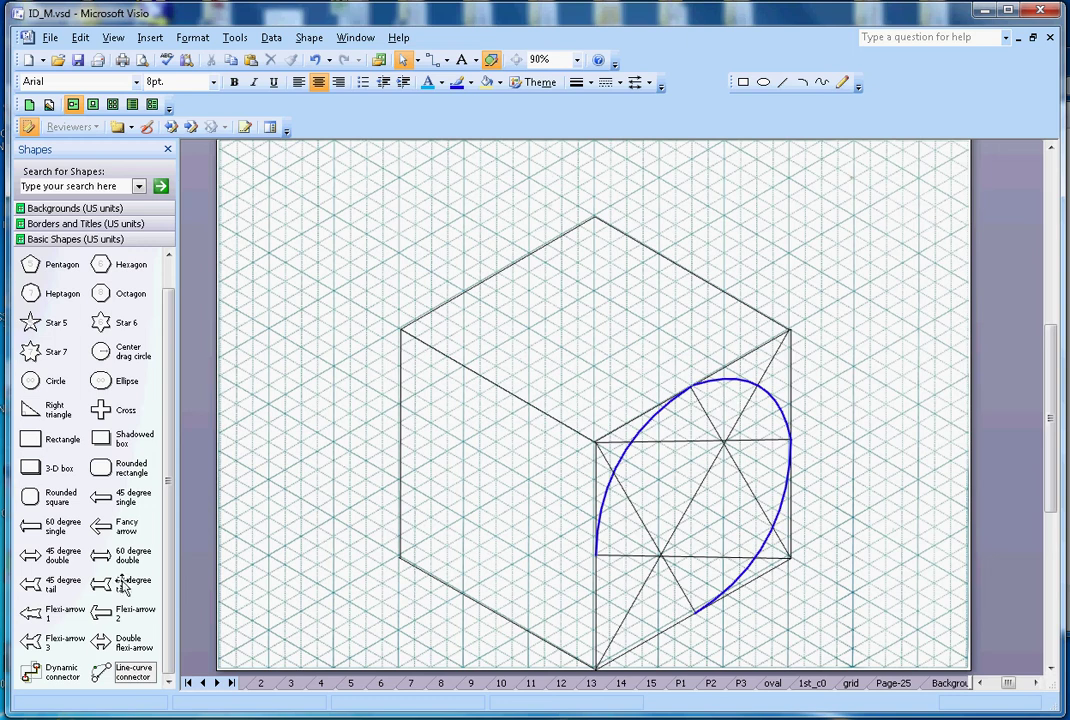
# - Glue a curved connector between the arcs' lower ends, bend it, and make it thick blue
pyautogui.click(110, 680)
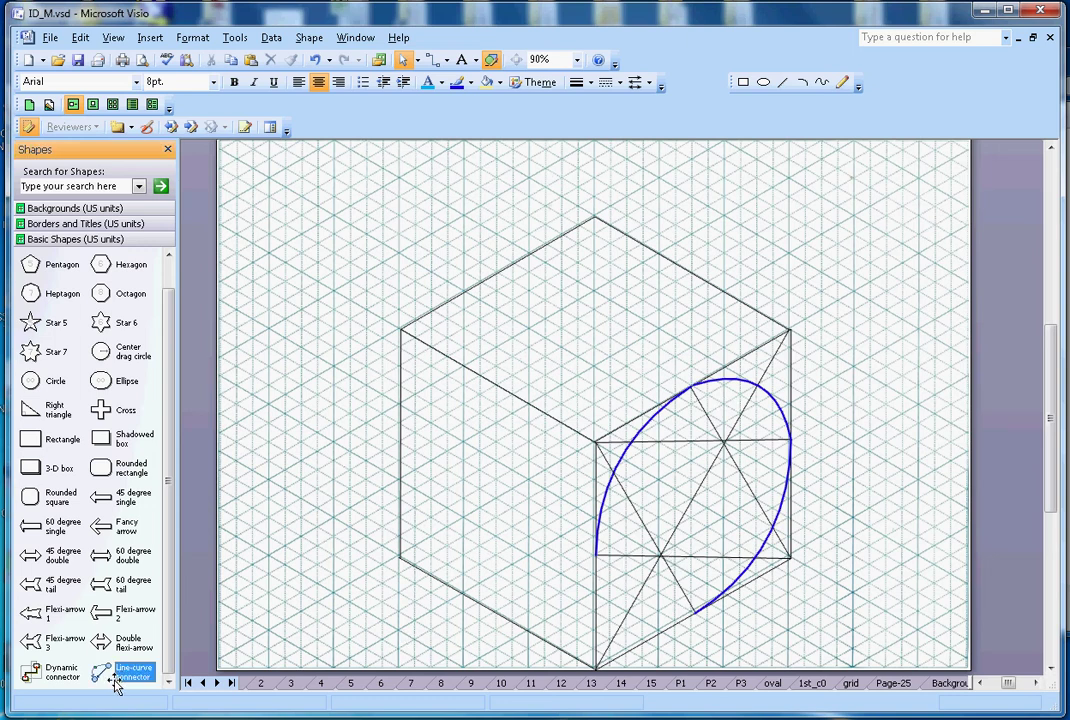
pyautogui.moveTo(115, 680)
pyautogui.mouseDown()
pyautogui.moveTo(352, 526)
pyautogui.moveTo(444, 618)
pyautogui.mouseUp()
pyautogui.moveTo(525, 643); pyautogui.dragTo(695, 611)
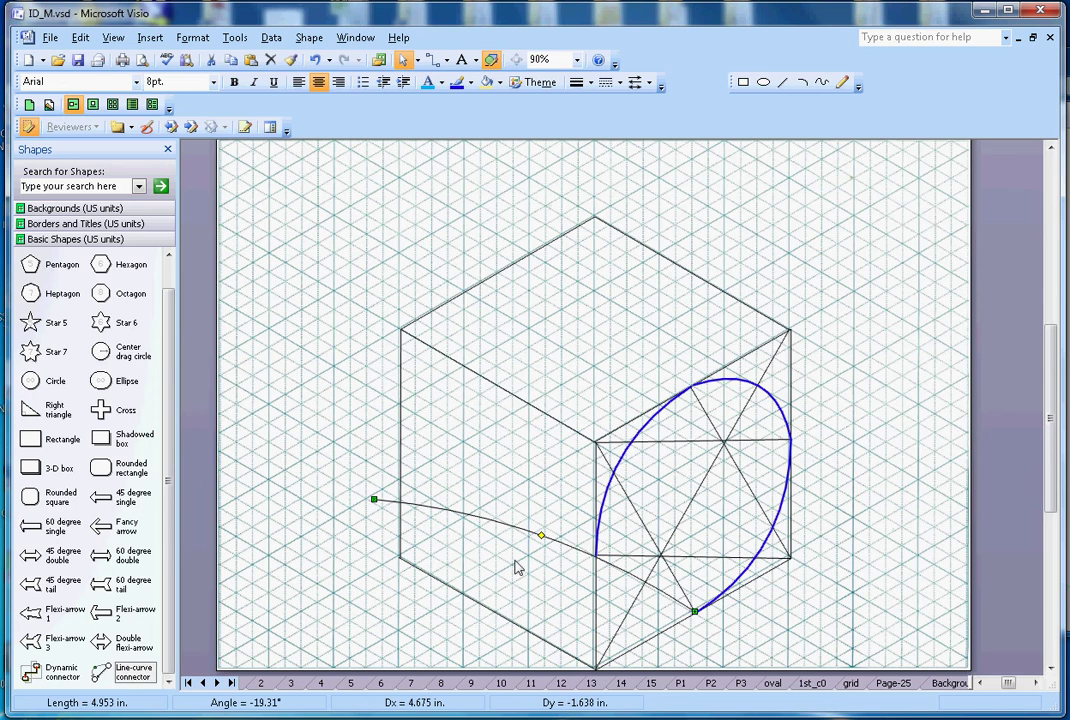
pyautogui.moveTo(382, 510); pyautogui.dragTo(607, 566)
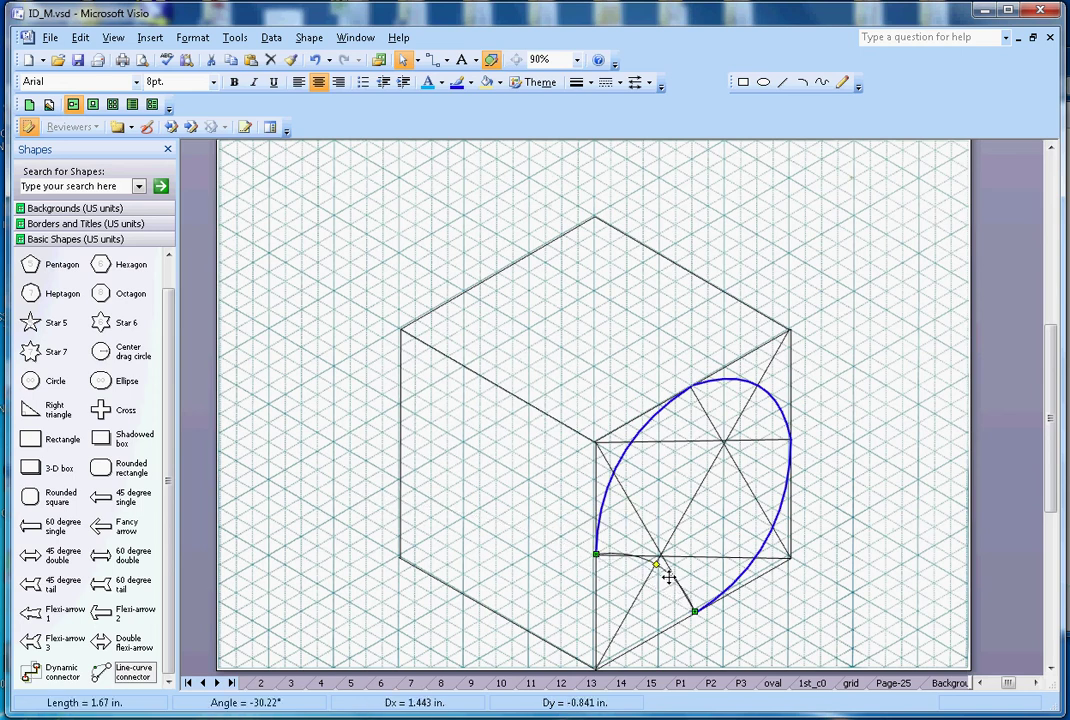
pyautogui.moveTo(668, 577); pyautogui.dragTo(638, 622)
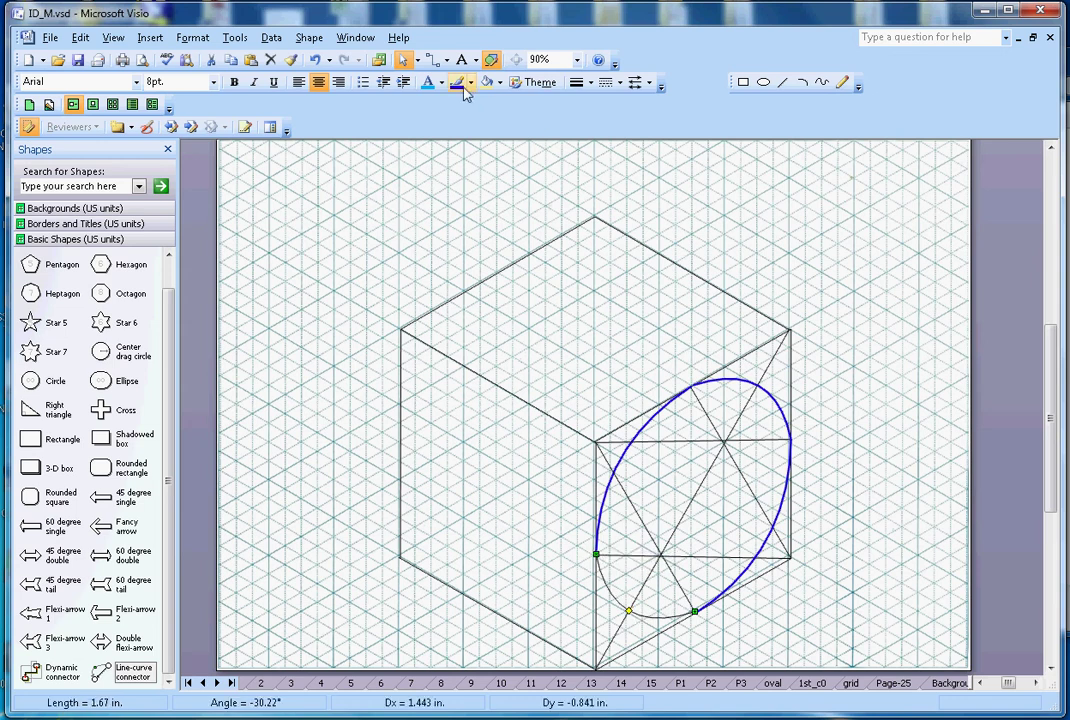
pyautogui.click(576, 86)
pyautogui.click(897, 317)
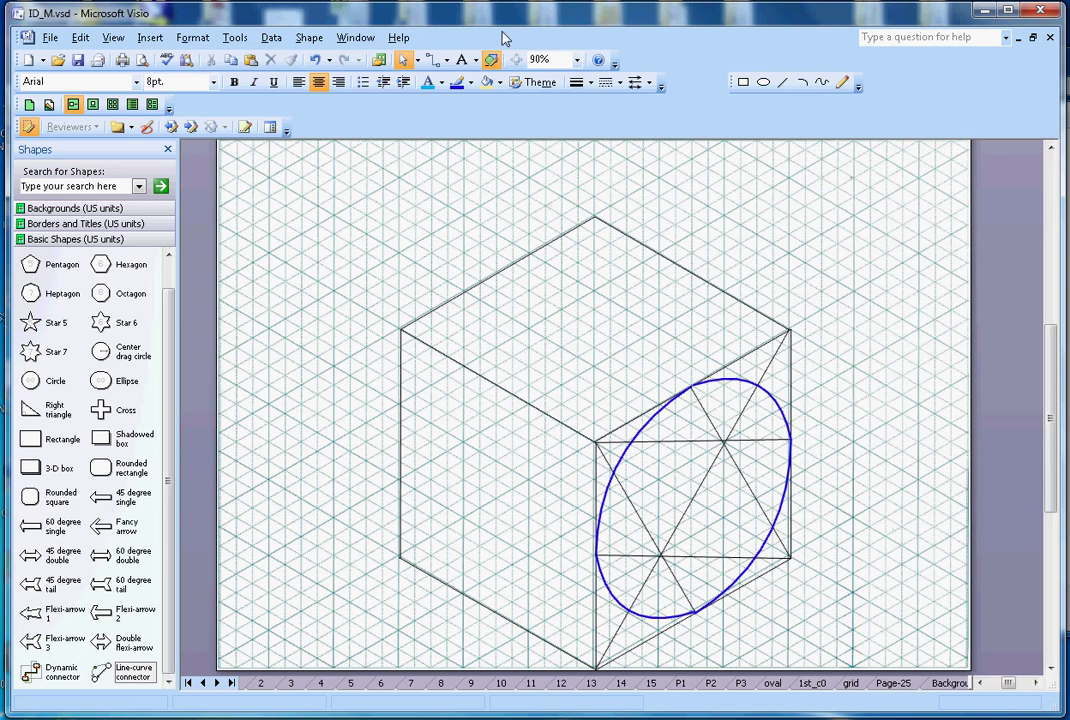
# - Draw top-face guide lines, including two from the centre front corner to the top-left and top-right edges
pyautogui.click(782, 84)
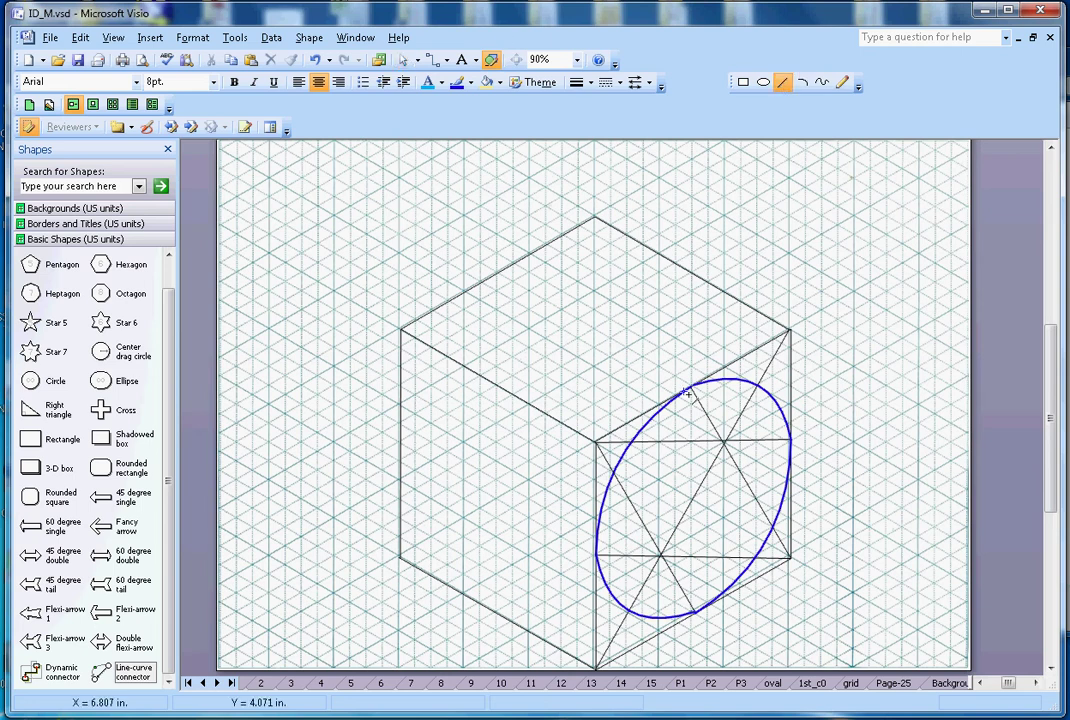
pyautogui.moveTo(688, 395); pyautogui.dragTo(597, 219)
pyautogui.press('Escape')
pyautogui.moveTo(596, 218)
pyautogui.mouseDown()
pyautogui.moveTo(505, 390)
pyautogui.moveTo(498, 385)
pyautogui.mouseUp()
pyautogui.moveTo(595, 441); pyautogui.dragTo(499, 275)
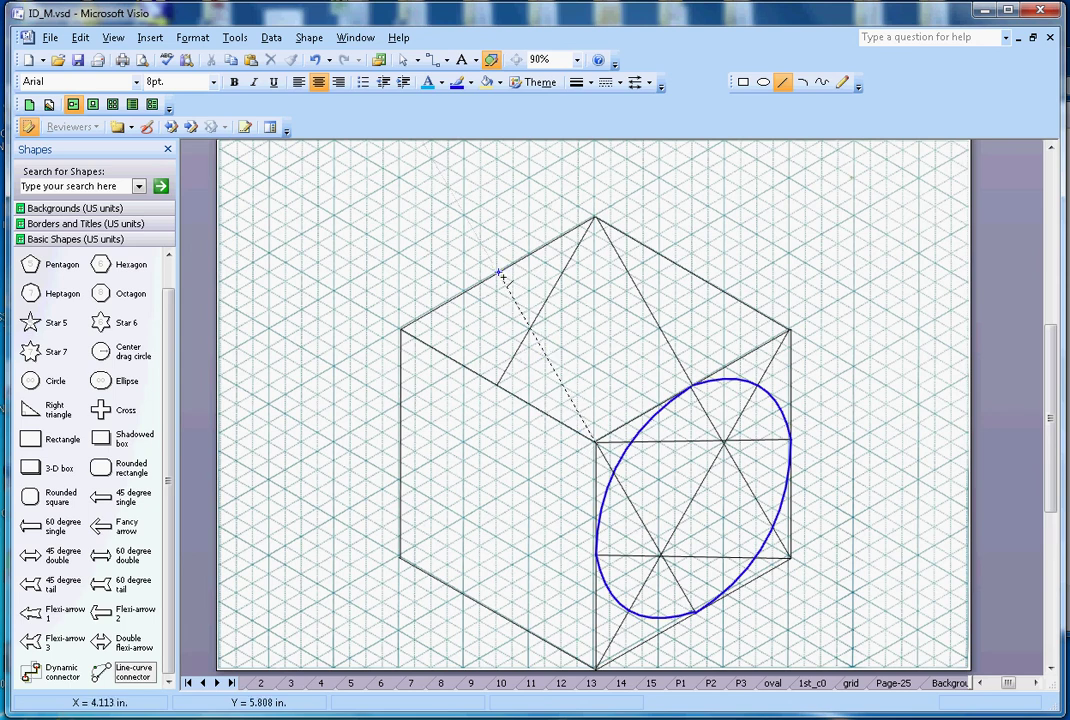
pyautogui.moveTo(499, 275); pyautogui.dragTo(498, 273)
pyautogui.moveTo(595, 441)
pyautogui.mouseDown()
pyautogui.moveTo(717, 298)
pyautogui.moveTo(706, 287)
pyautogui.mouseUp()
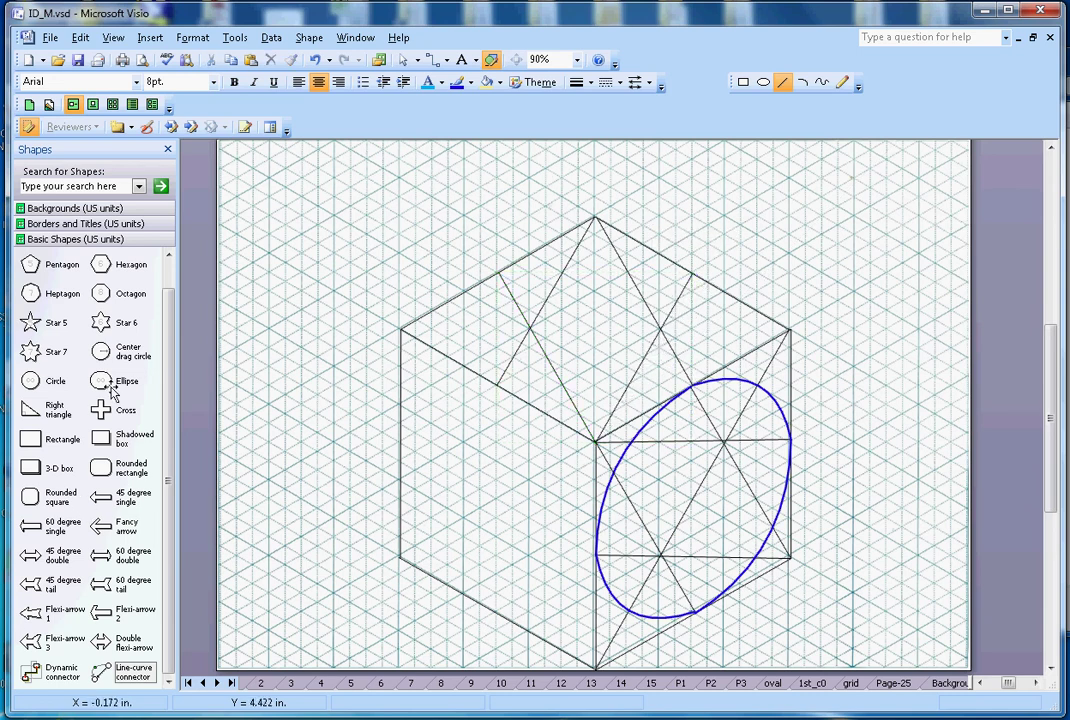
# - Place an Ellipse shape on the cube's top face
pyautogui.moveTo(100, 380); pyautogui.dragTo(561, 325)
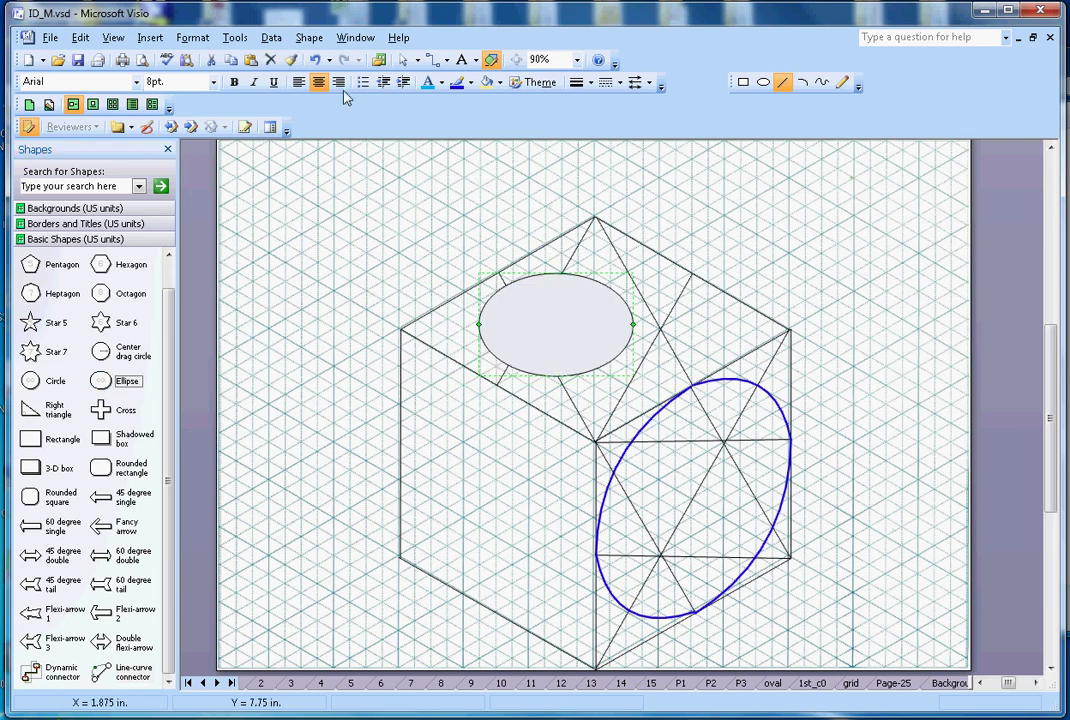
pyautogui.click(403, 59)
pyautogui.click(494, 232)
pyautogui.click(561, 323)
# - Give the ellipse no fill, a blue outline and a thick line weight
pyautogui.click(578, 83)
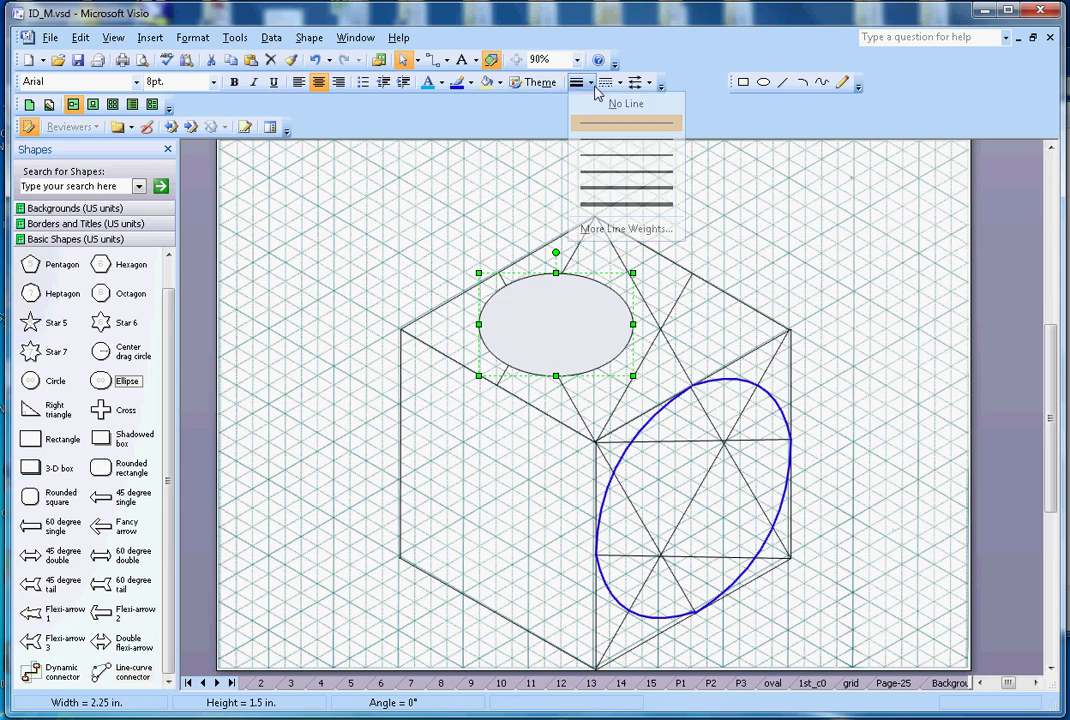
pyautogui.click(498, 82)
pyautogui.click(511, 134)
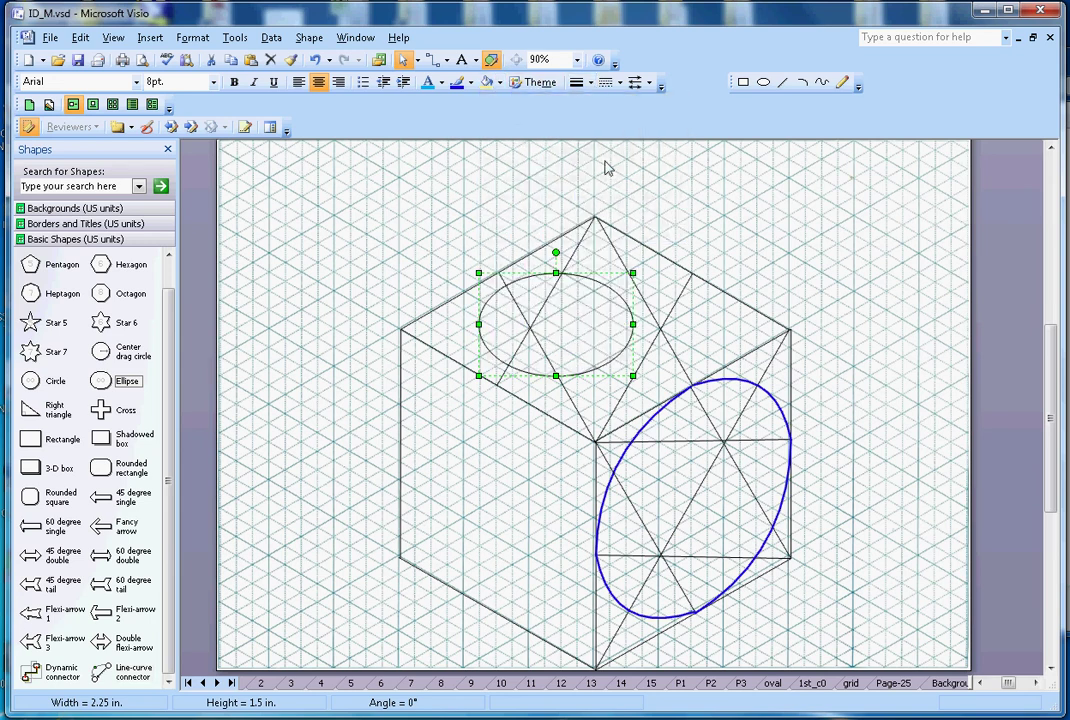
pyautogui.click(556, 276)
pyautogui.click(556, 273)
pyautogui.click(457, 83)
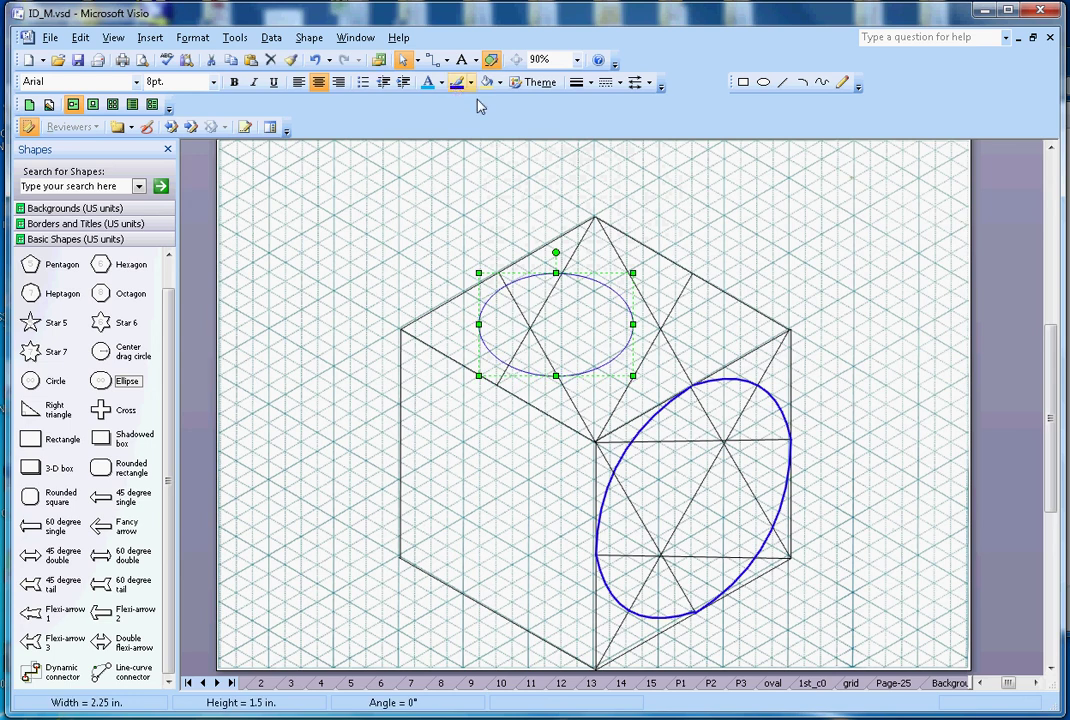
pyautogui.click(588, 85)
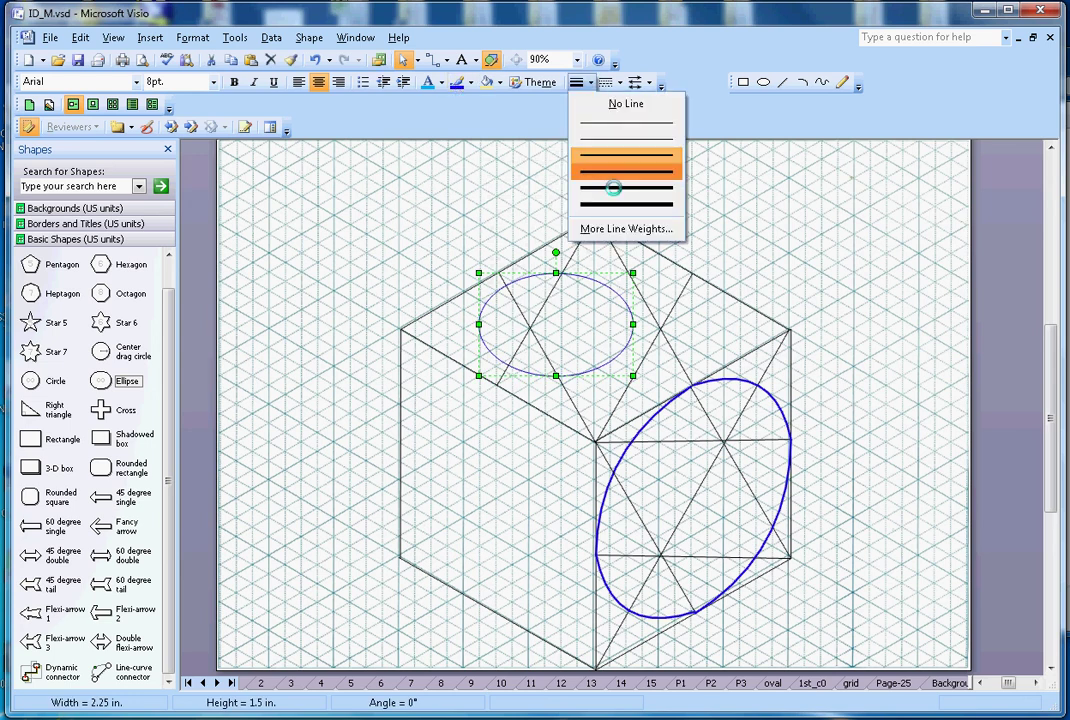
pyautogui.click(613, 188)
pyautogui.click(657, 186)
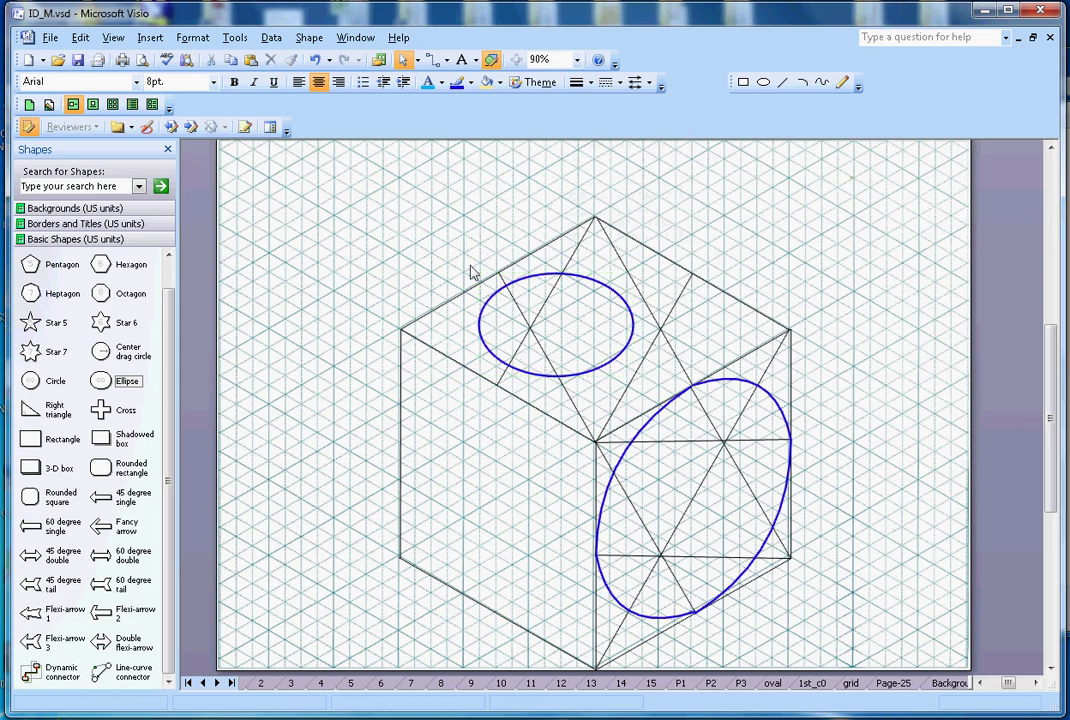
# - Stretch the top ellipse wider on both sides and taller until it touches the top face's edges
pyautogui.click(500, 307)
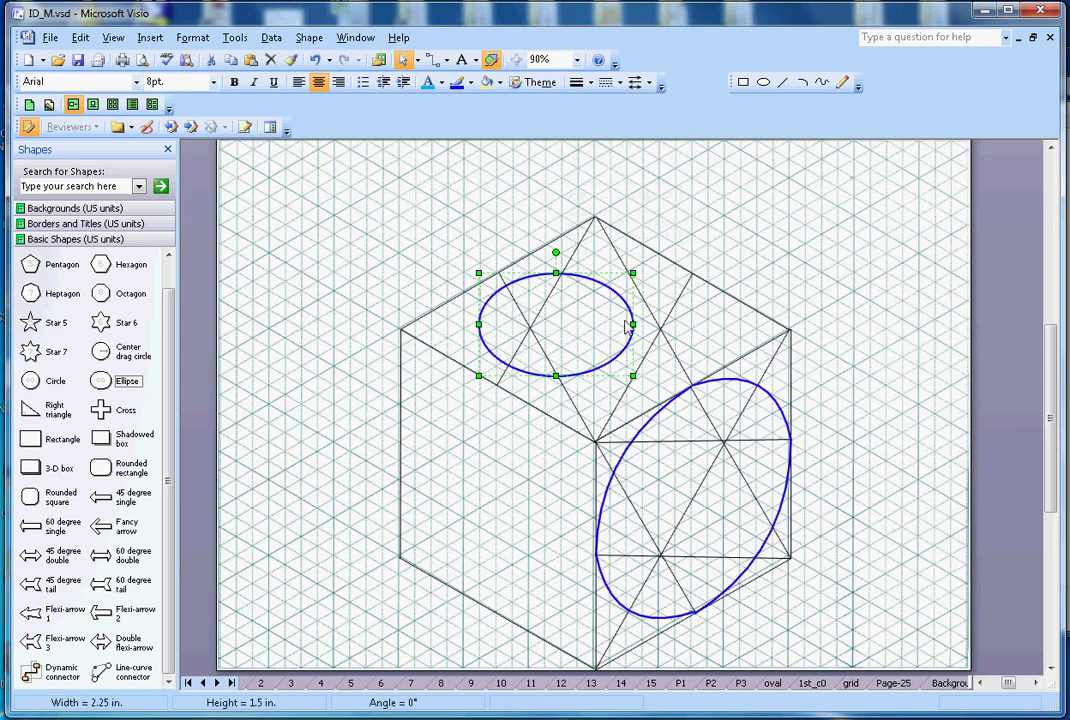
pyautogui.moveTo(630, 324); pyautogui.dragTo(747, 346)
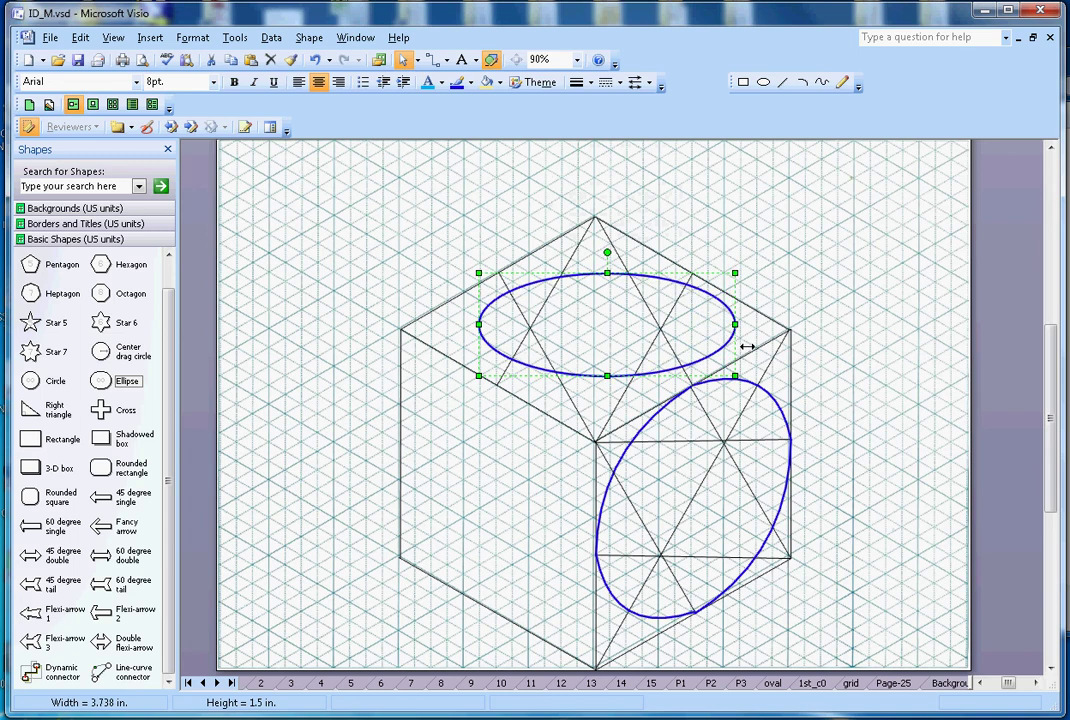
pyautogui.moveTo(624, 286); pyautogui.dragTo(625, 273)
pyautogui.moveTo(616, 387); pyautogui.dragTo(614, 410)
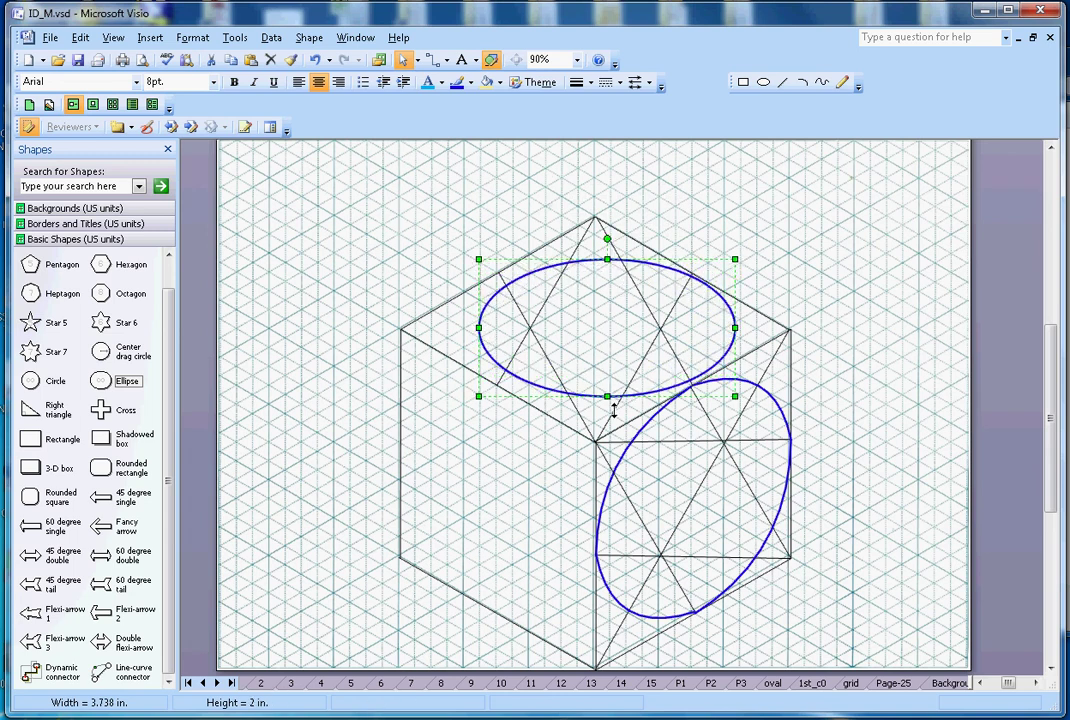
pyautogui.moveTo(486, 340); pyautogui.dragTo(457, 344)
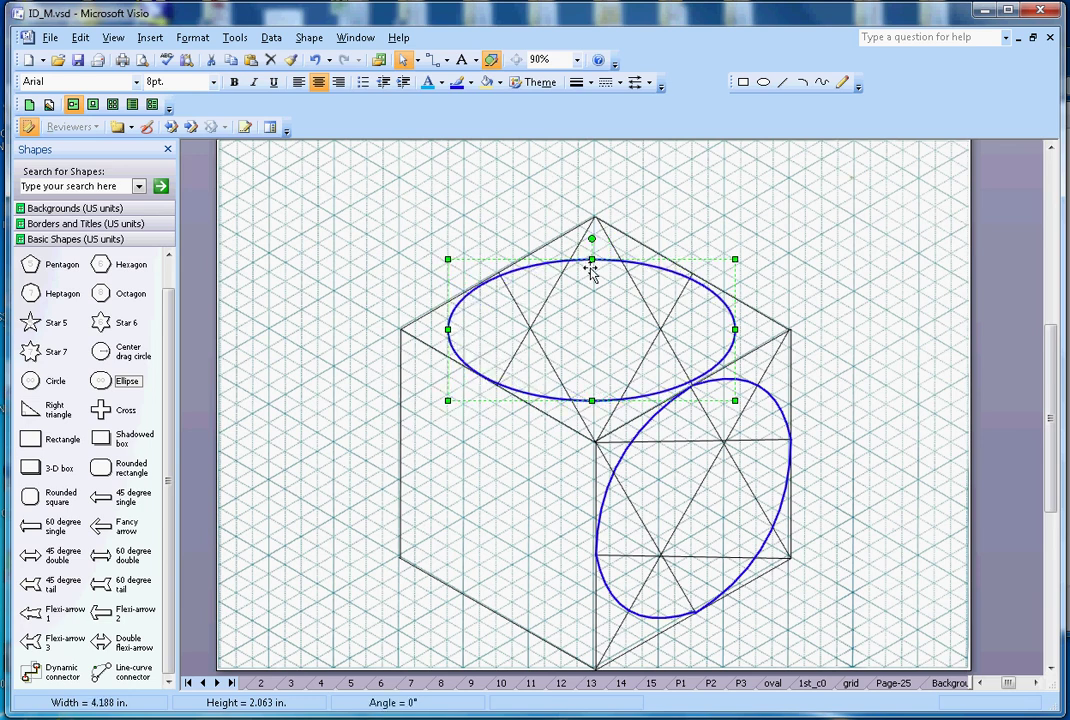
pyautogui.moveTo(603, 266); pyautogui.dragTo(608, 271)
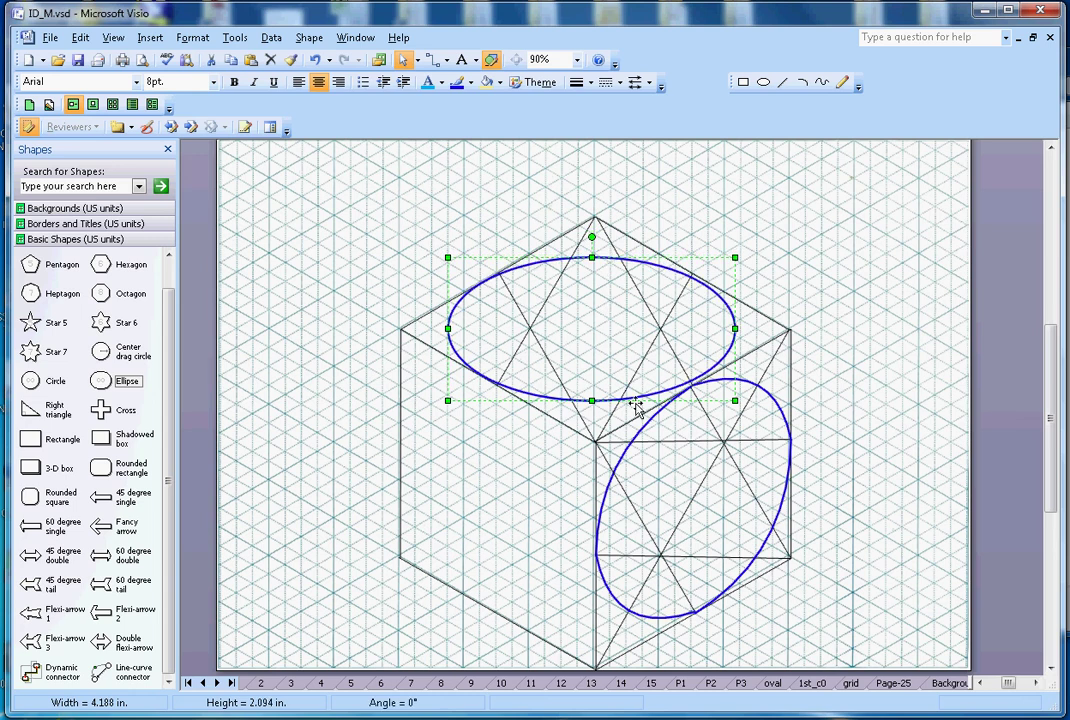
pyautogui.moveTo(601, 412); pyautogui.dragTo(601, 416)
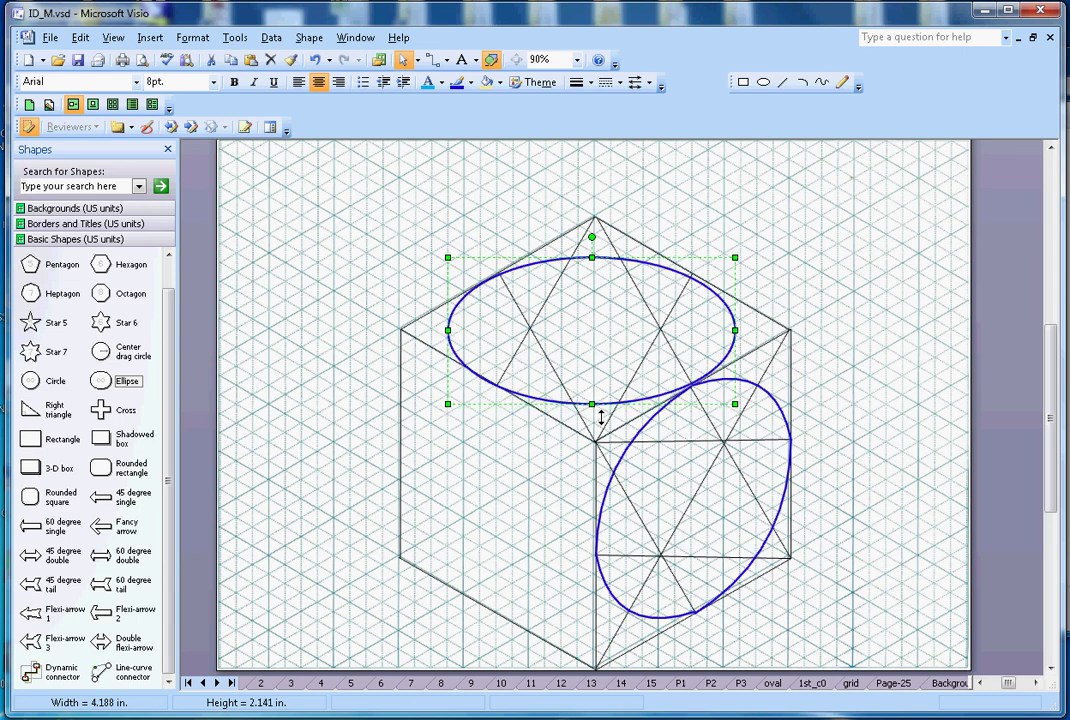
pyautogui.click(853, 287)
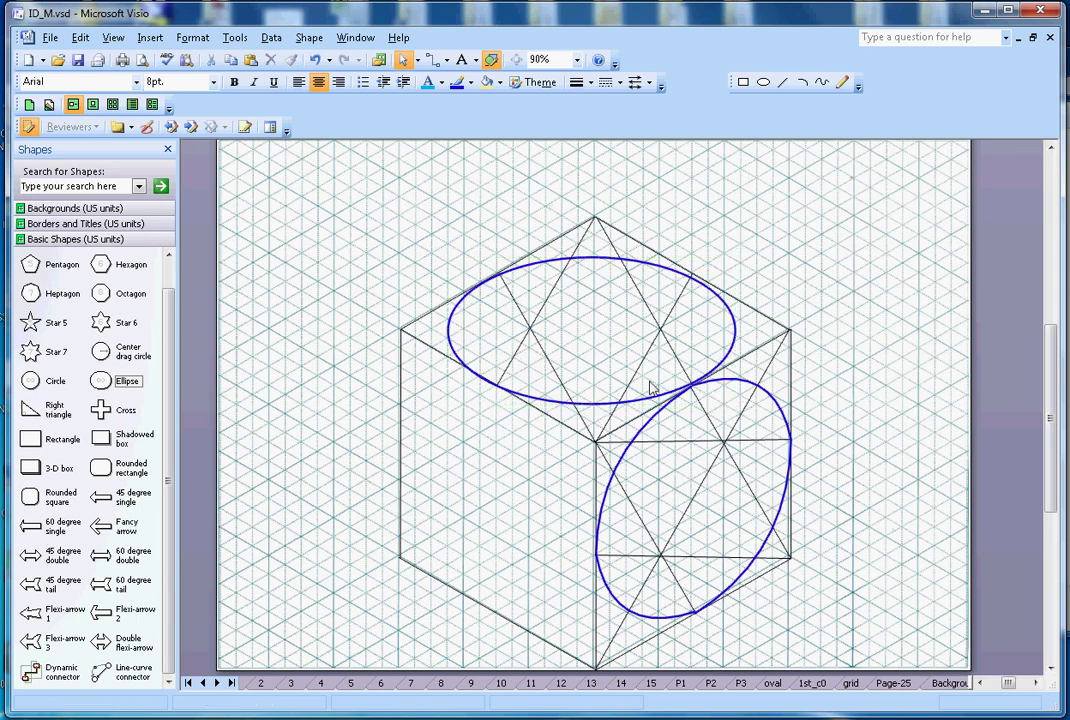